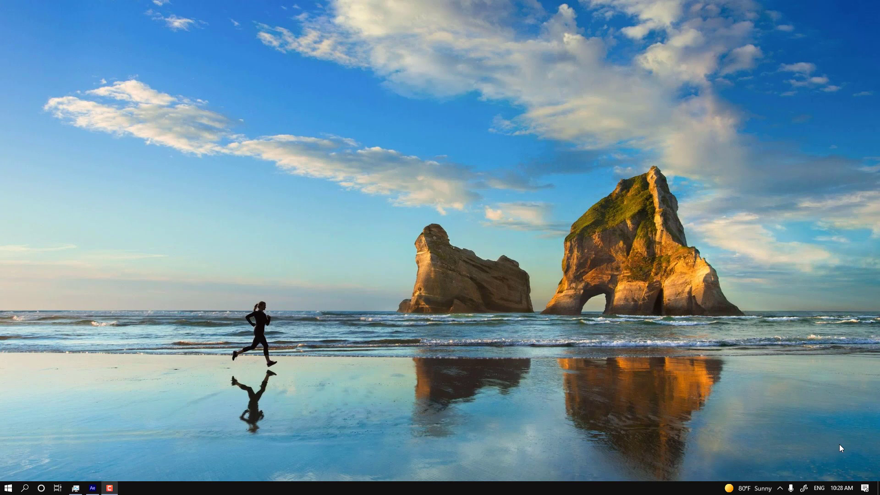
Step: Bring the After Effects window to the front from the Windows taskbar
left_click(92, 488)
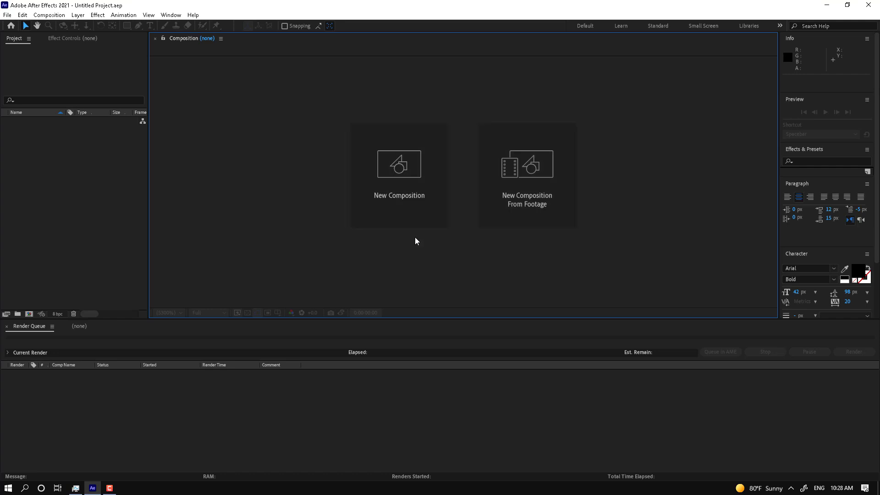
Step: Begin a new composition named 'Logo motion' and browse its size presets
left_click(406, 211)
left_click_drag(434, 80, 366, 82)
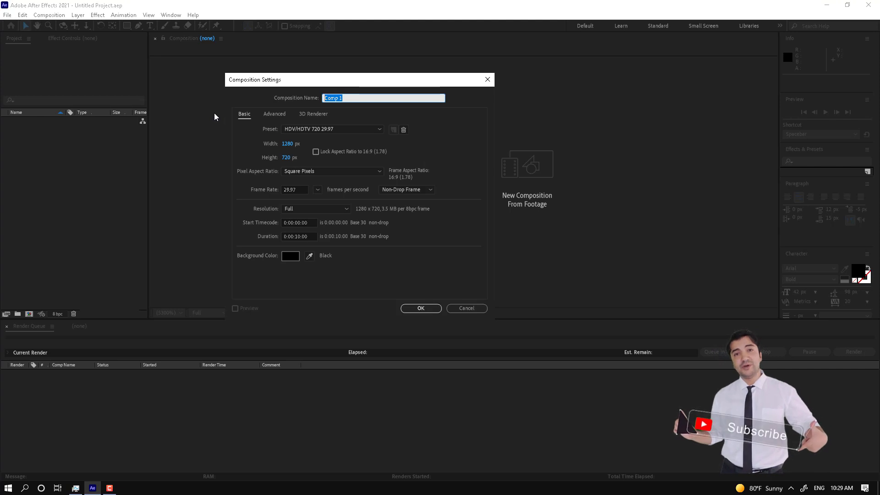
type("Lo")
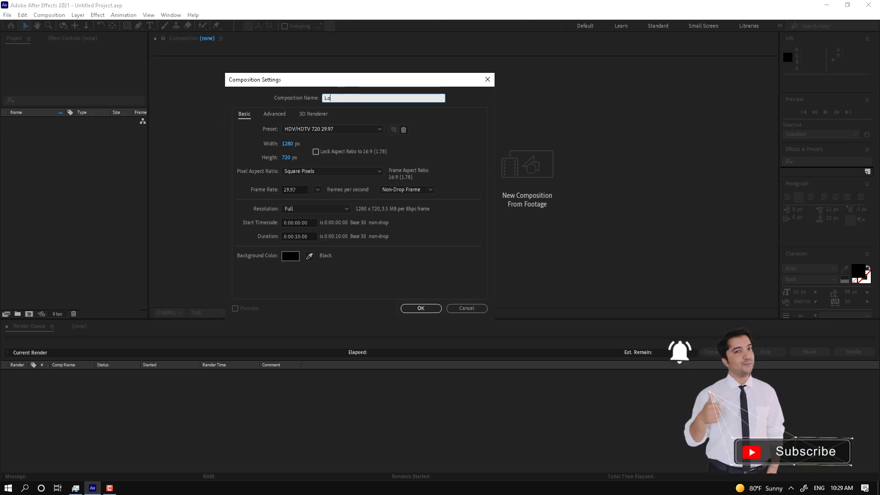
type("go motion")
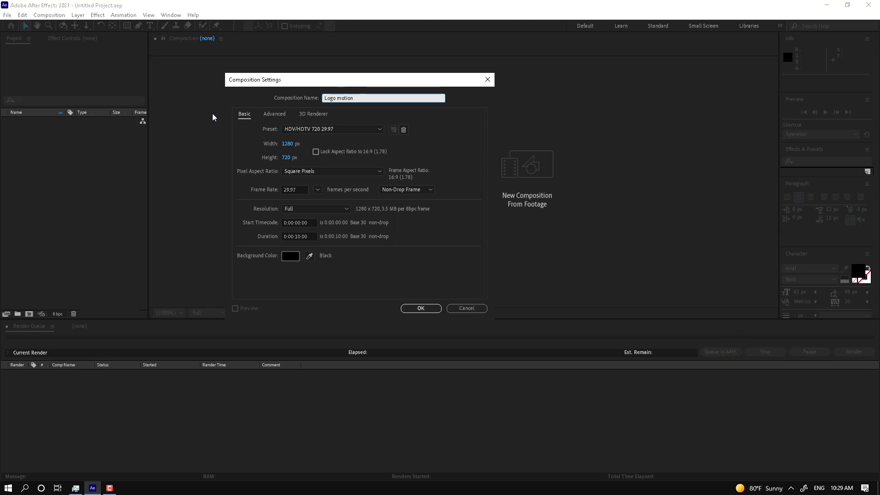
left_click(312, 131)
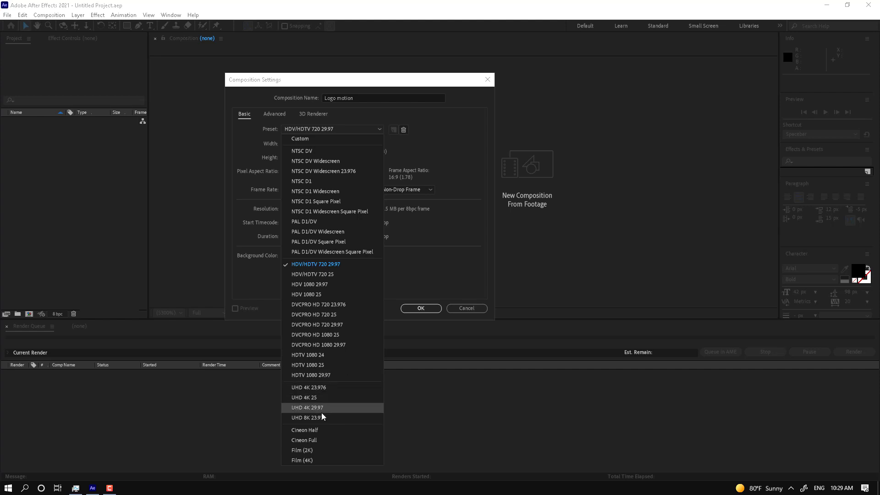
left_click(331, 265)
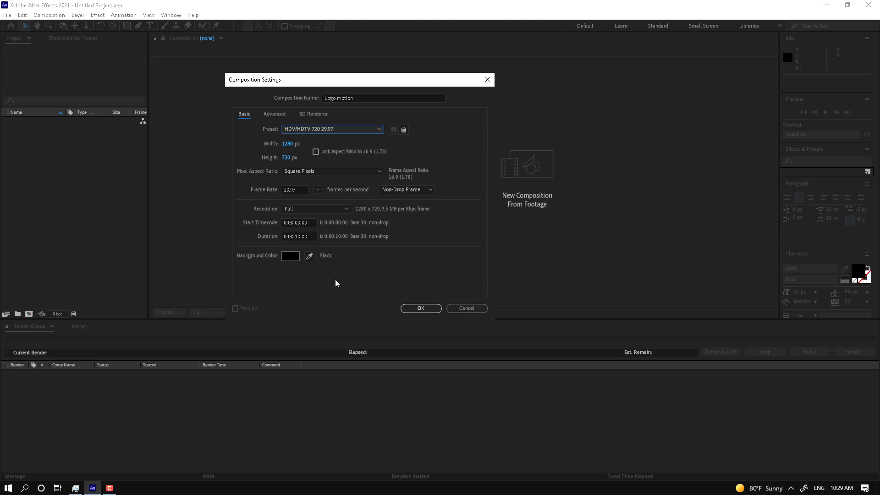
left_click(320, 128)
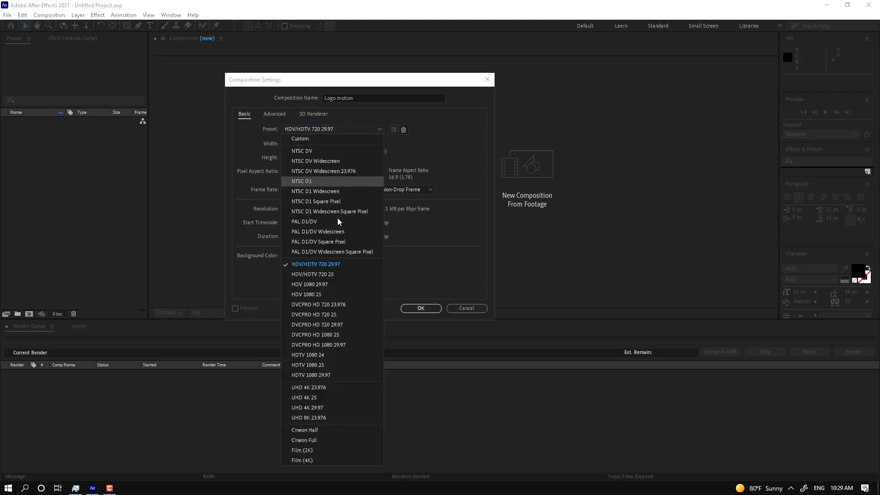
left_click(335, 265)
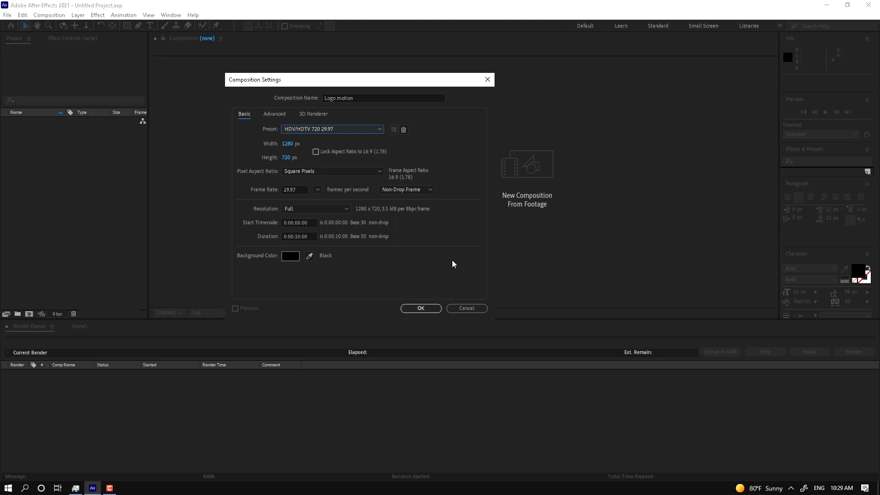
left_click(376, 130)
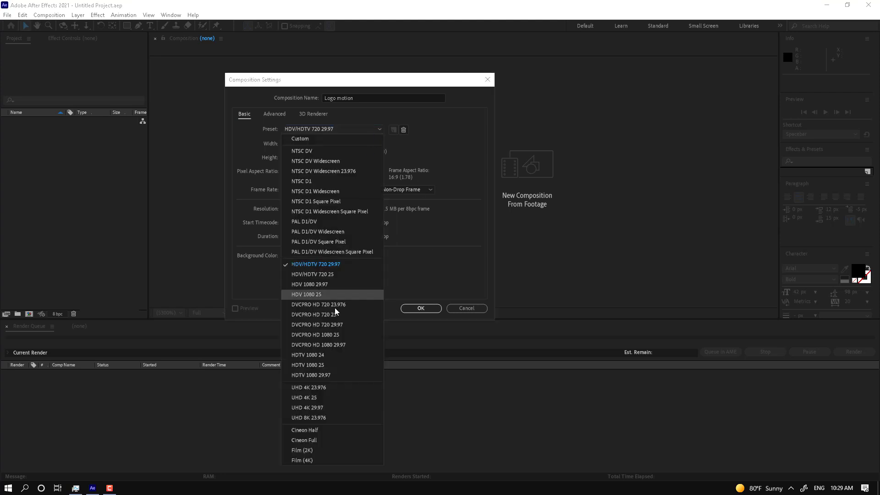
left_click(481, 257)
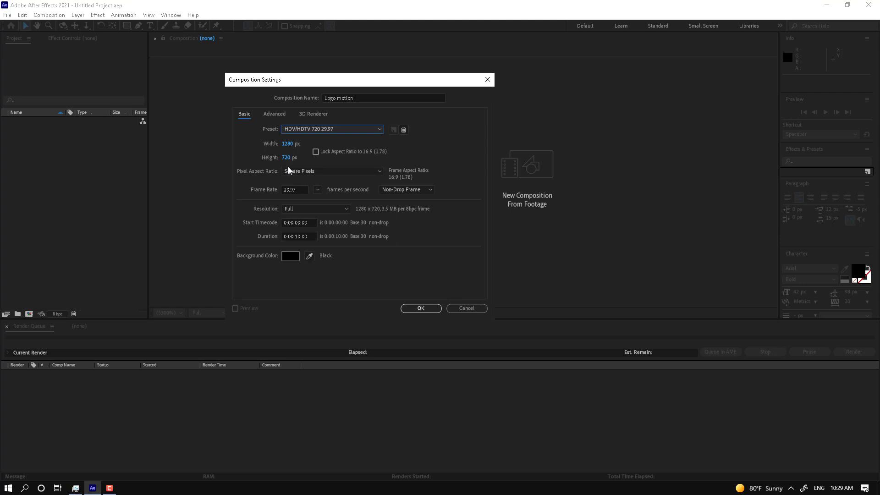
left_click(331, 172)
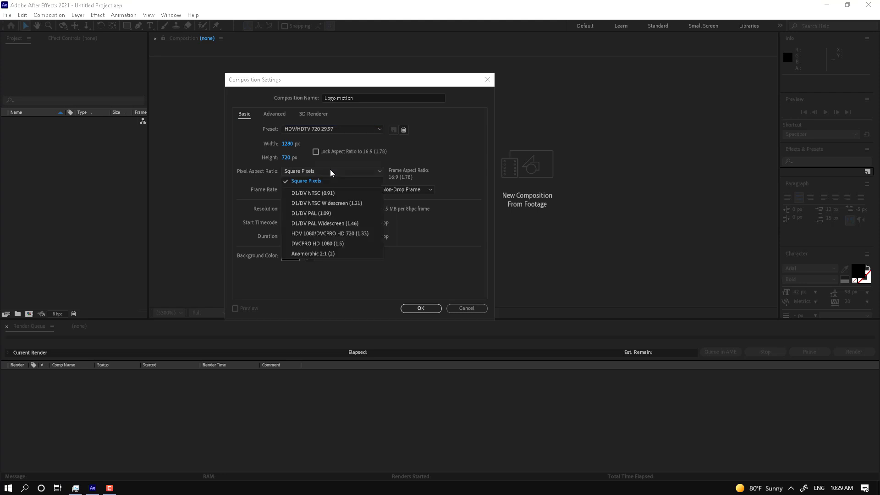
left_click(317, 129)
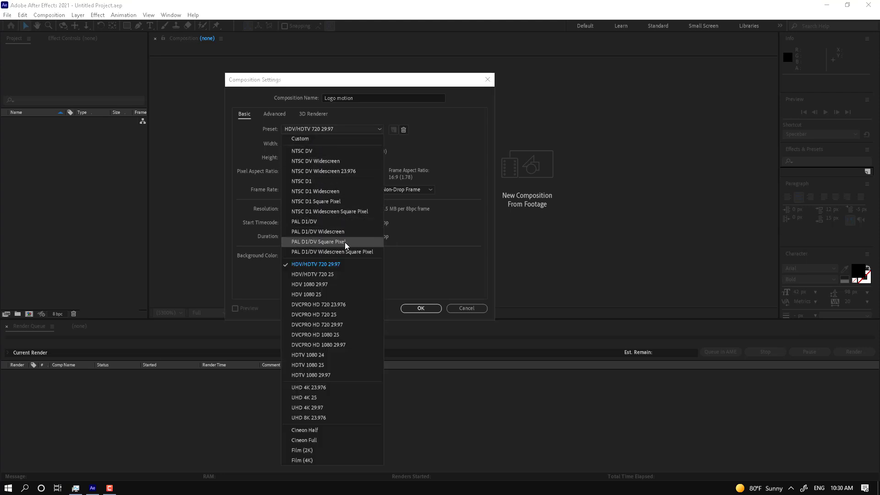
left_click(458, 239)
left_click(319, 172)
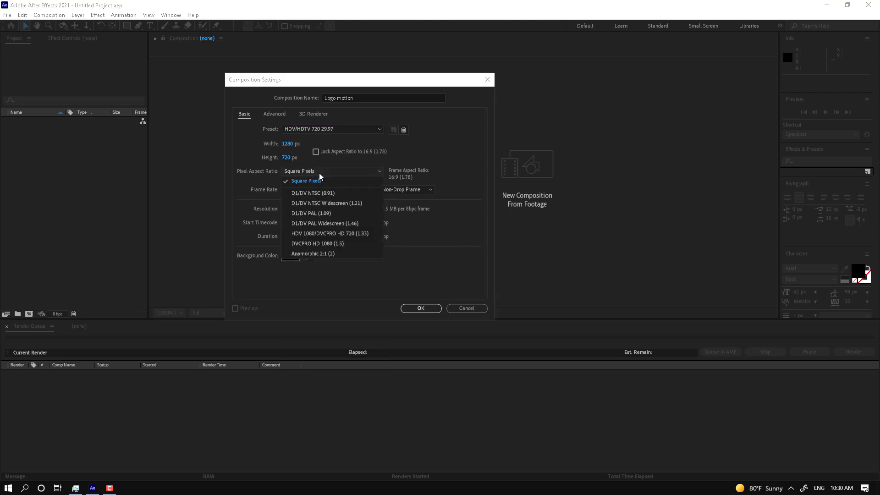
left_click(424, 260)
left_click(340, 129)
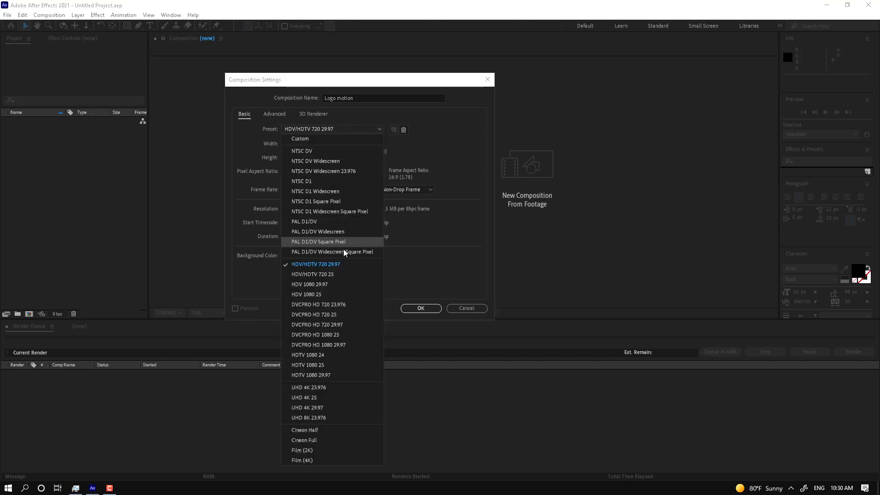
left_click(452, 255)
left_click(312, 172)
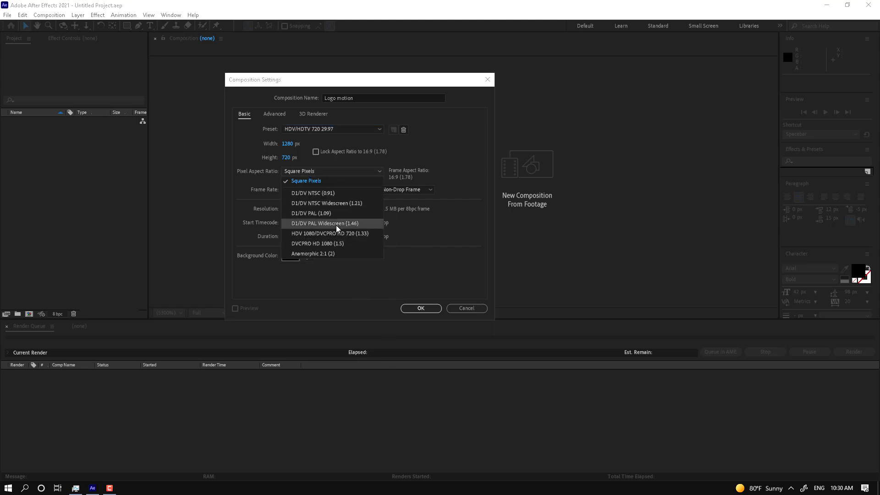
left_click(472, 238)
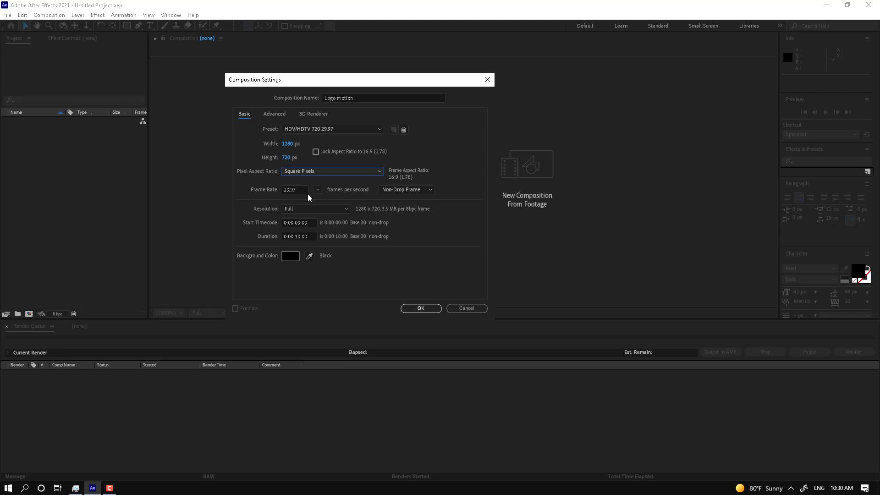
left_click(321, 189)
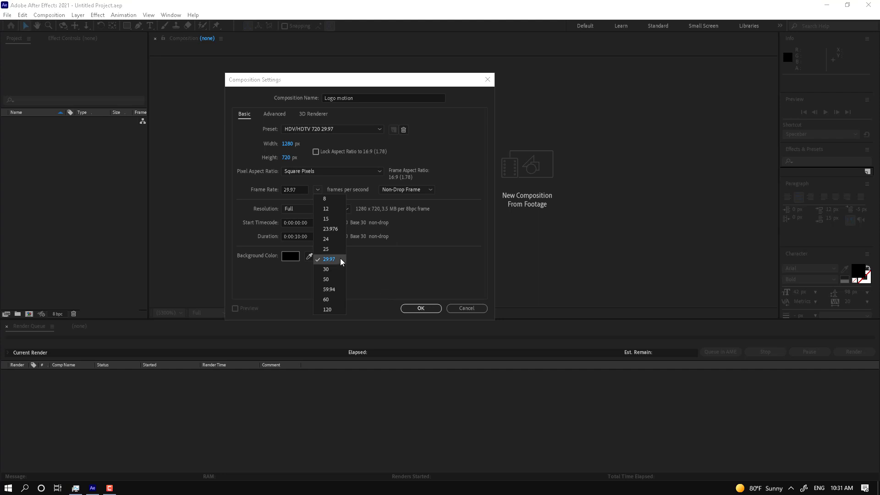
left_click(380, 274)
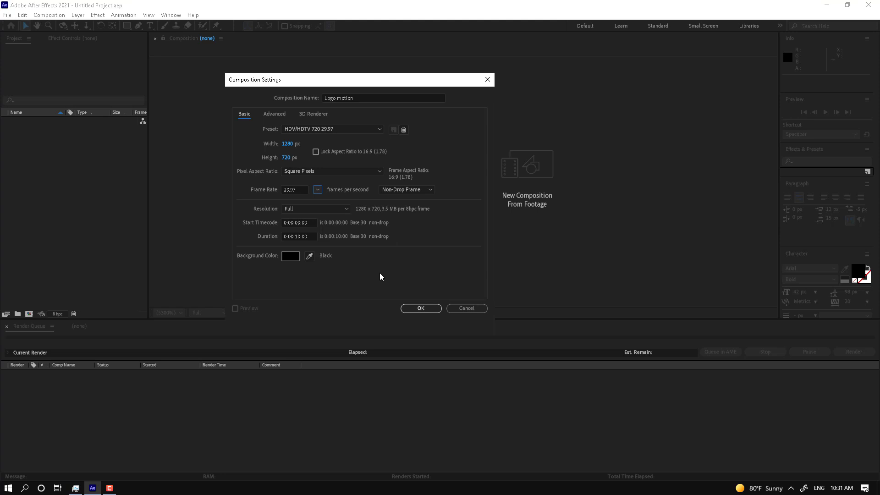
left_click(305, 210)
left_click(309, 218)
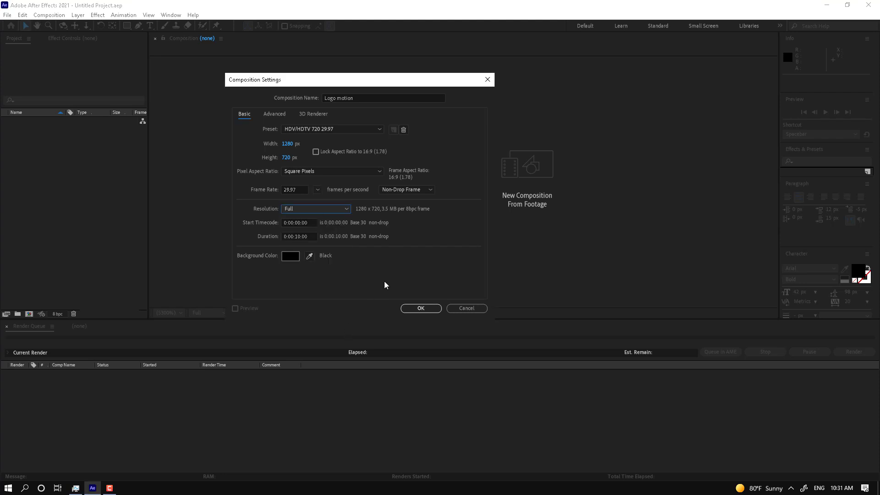
left_click(303, 209)
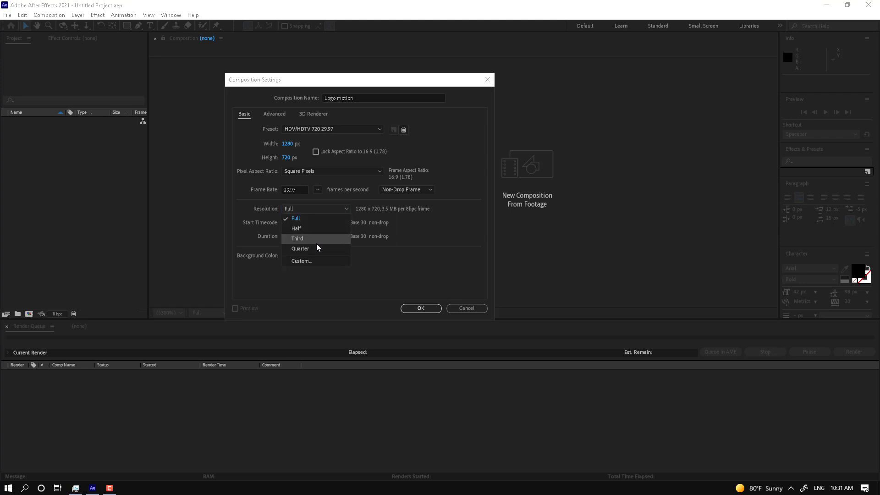
left_click(432, 256)
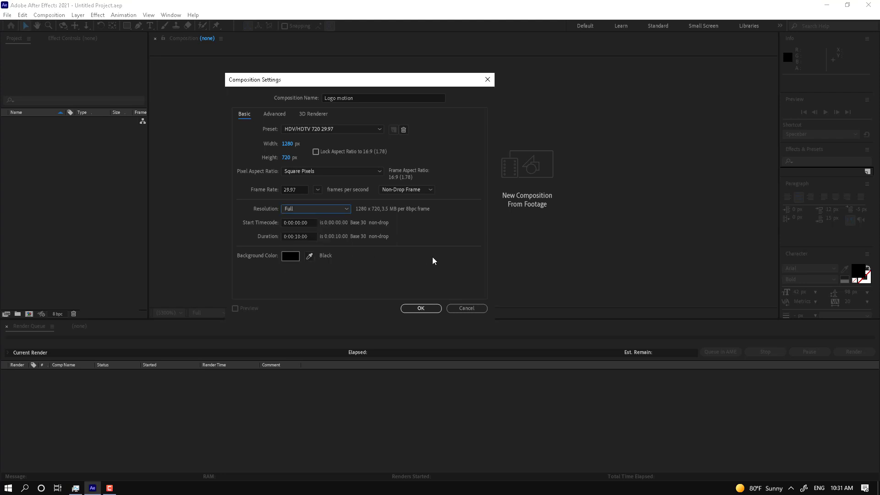
Step: Set the duration to 0:00:30:00, keep the background colour unchanged, and create the composition
left_click(297, 236)
key("BackSpace")
type("3")
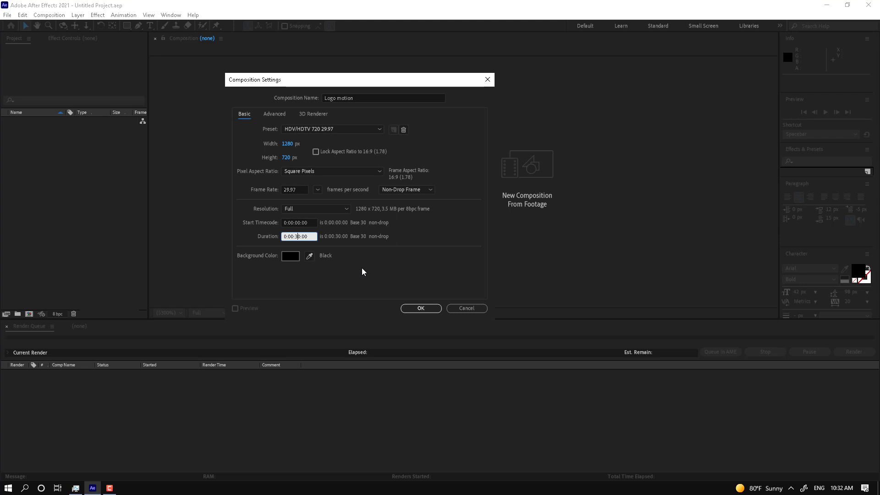
left_click(396, 288)
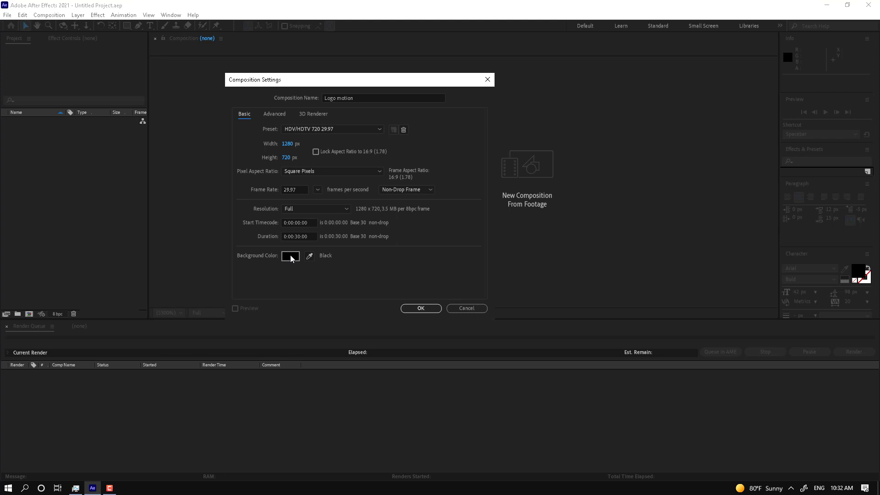
left_click(290, 257)
left_click_drag(413, 419, 396, 437)
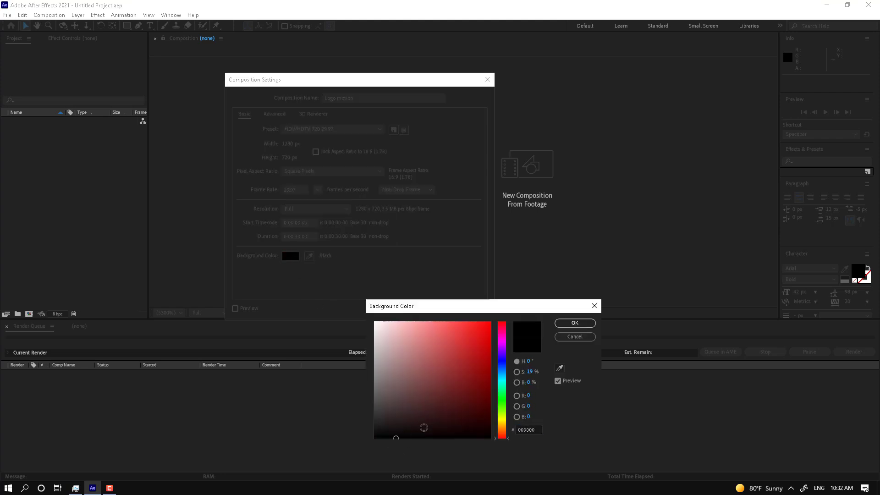
left_click(573, 337)
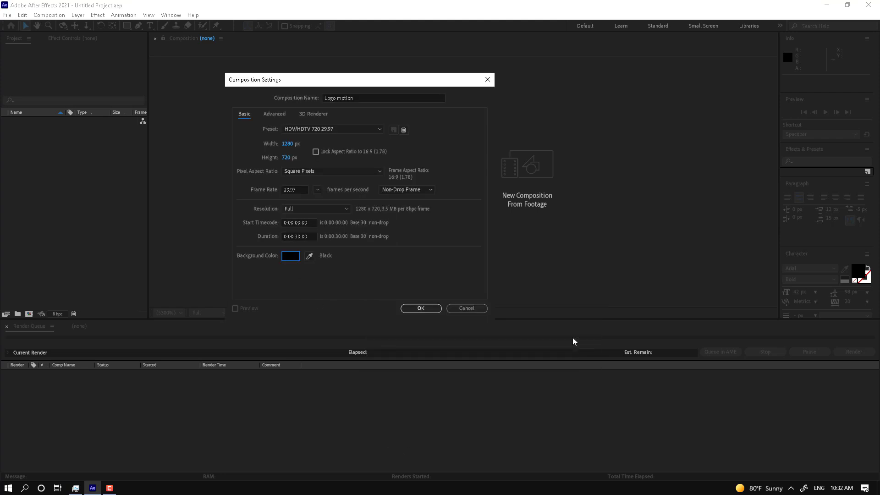
left_click(417, 309)
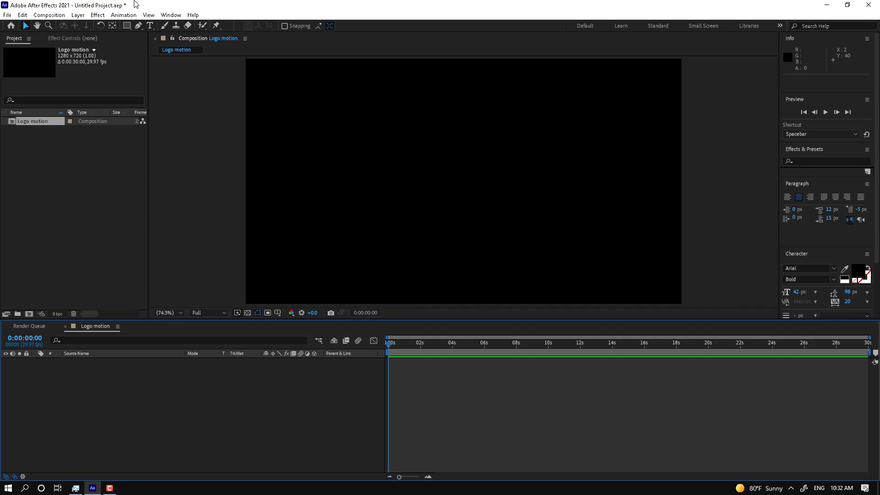
left_click(170, 15)
mouse_move(185, 26)
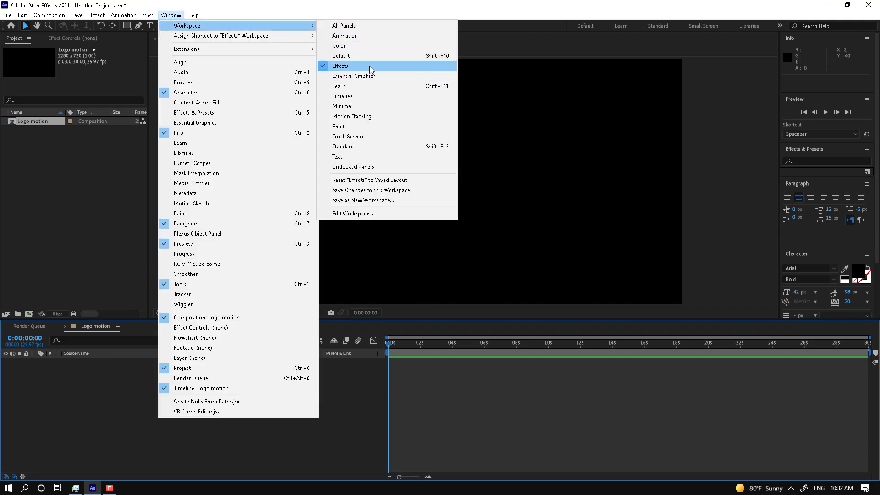
left_click(357, 183)
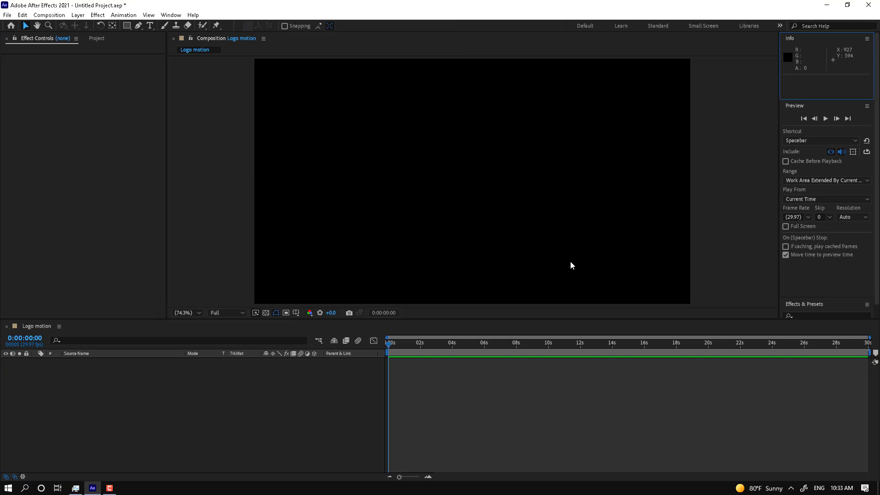
left_click(174, 17)
mouse_move(186, 26)
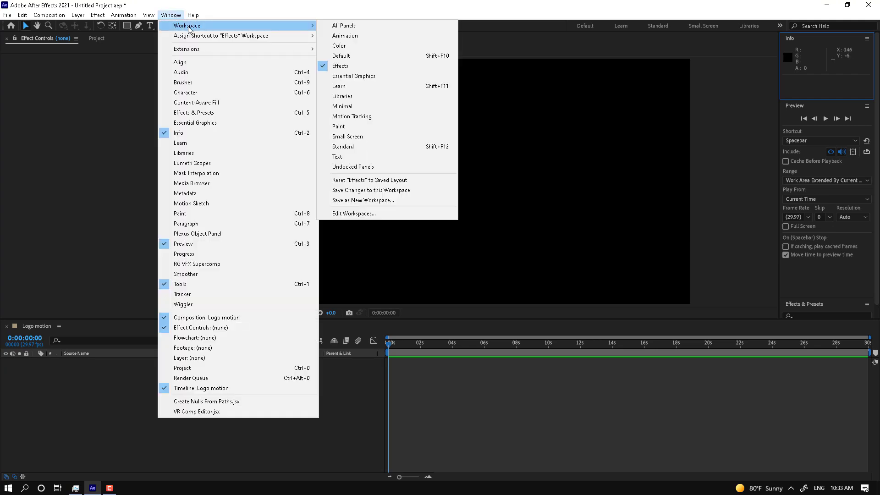
left_click(378, 119)
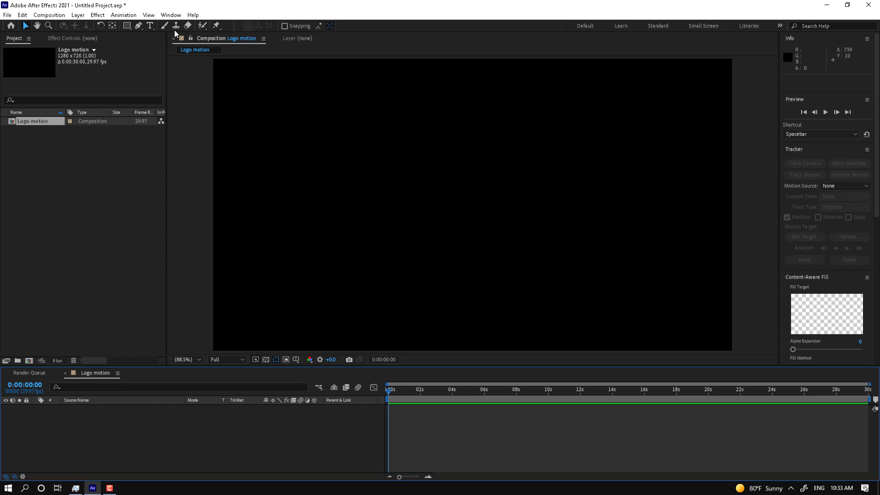
left_click(171, 15)
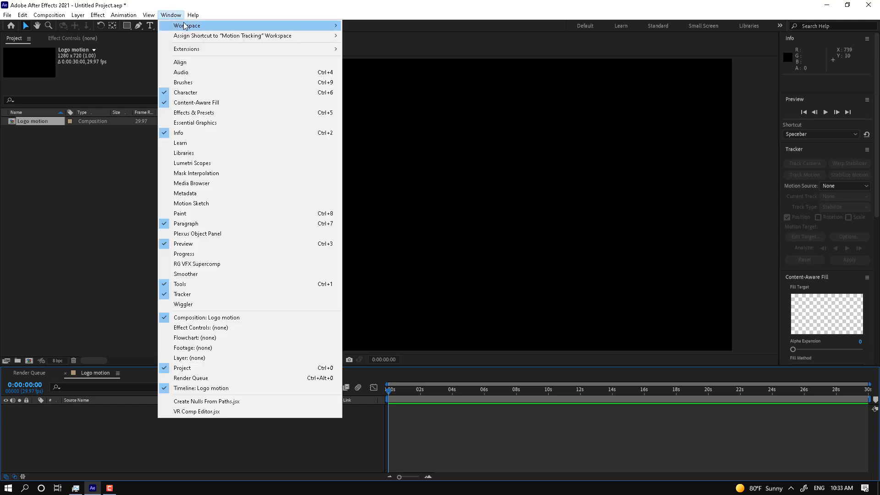
mouse_move(184, 26)
left_click(439, 67)
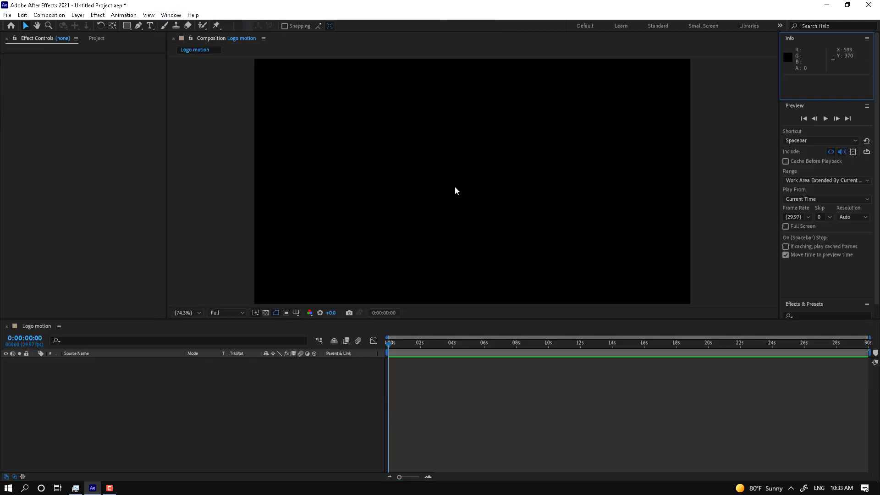
left_click(366, 178)
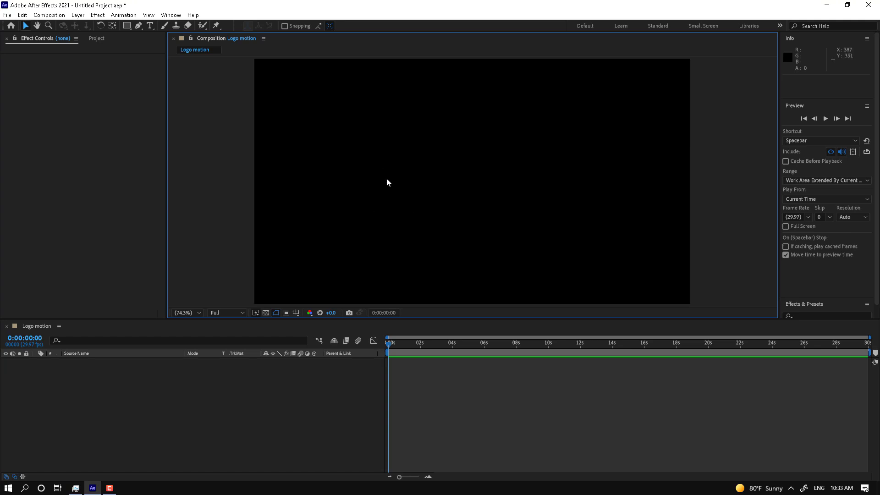
left_click(315, 421)
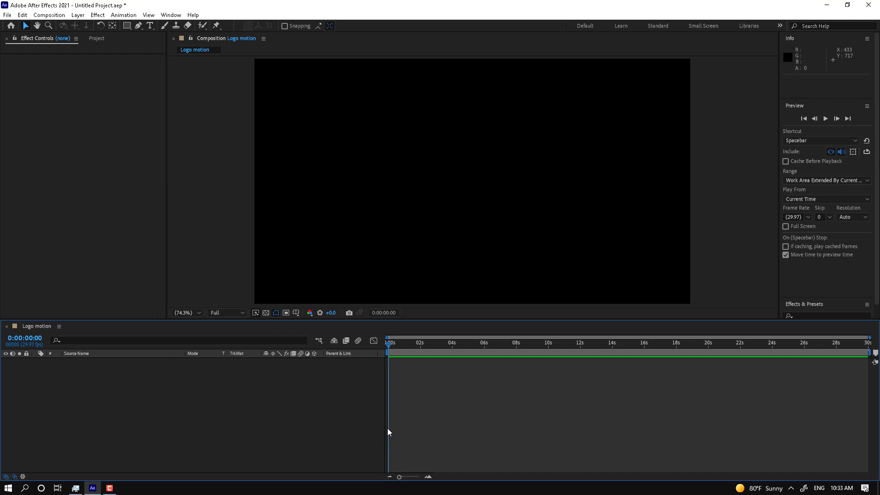
left_click_drag(603, 355, 518, 367)
Step: Import 123.gif into the Project panel, then delete it again
left_click(97, 38)
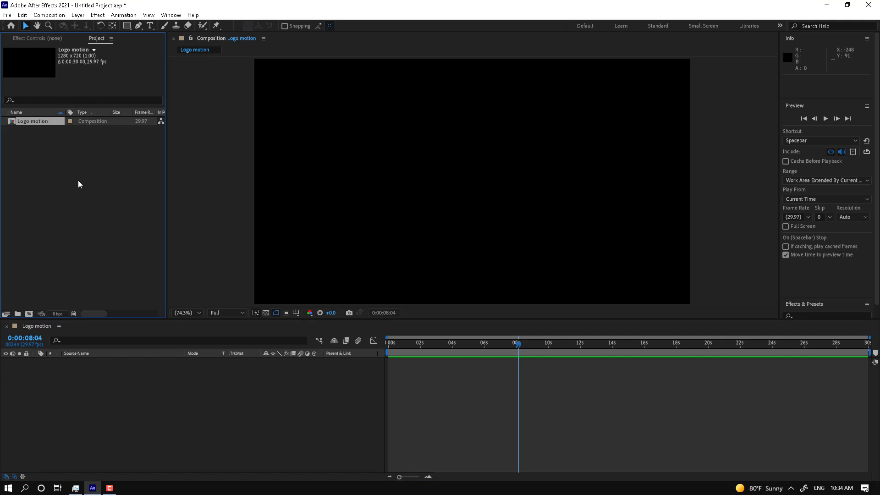
double_click(82, 206)
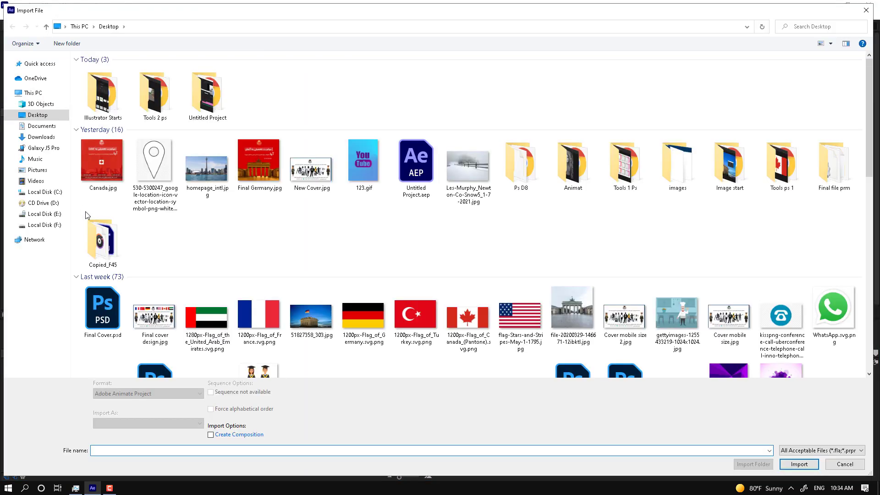
double_click(369, 170)
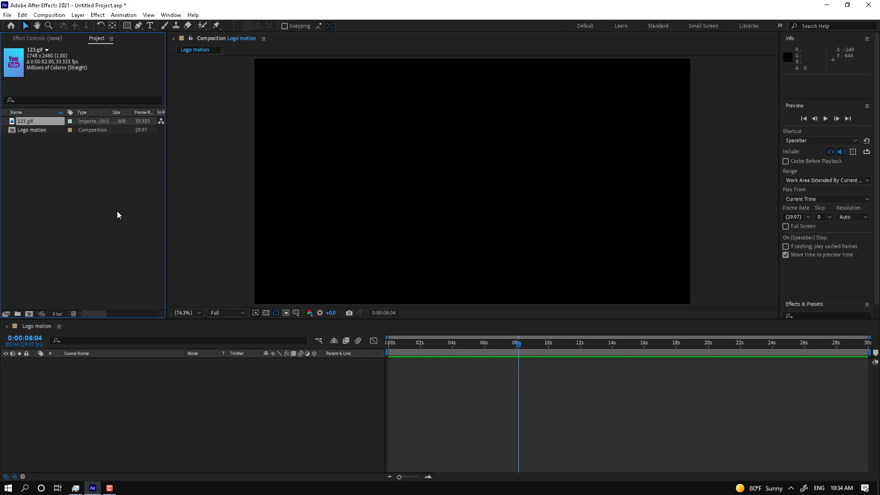
key("Delete")
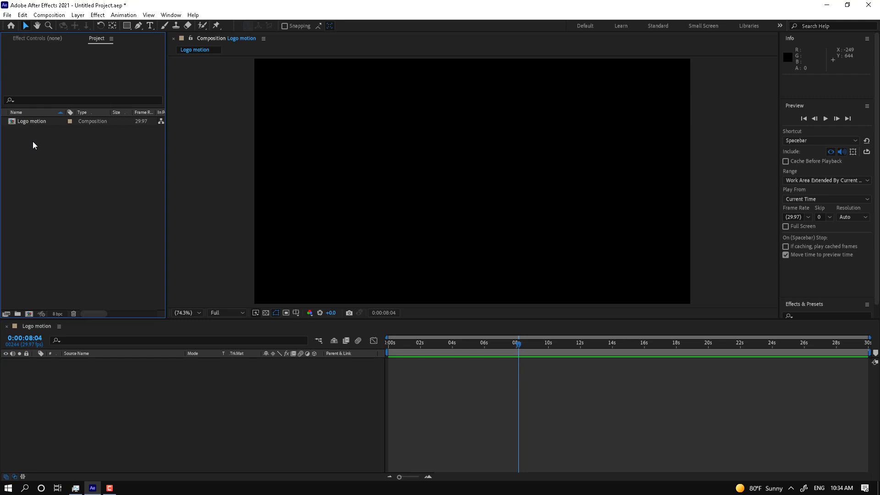
left_click(31, 38)
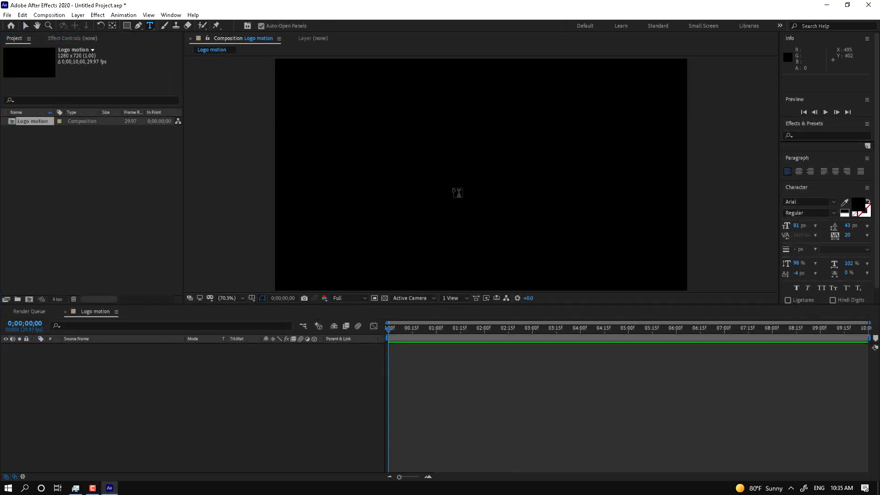
Step: Create a text layer reading 'just after Effects' in the composition
left_click(467, 192)
type("Just for")
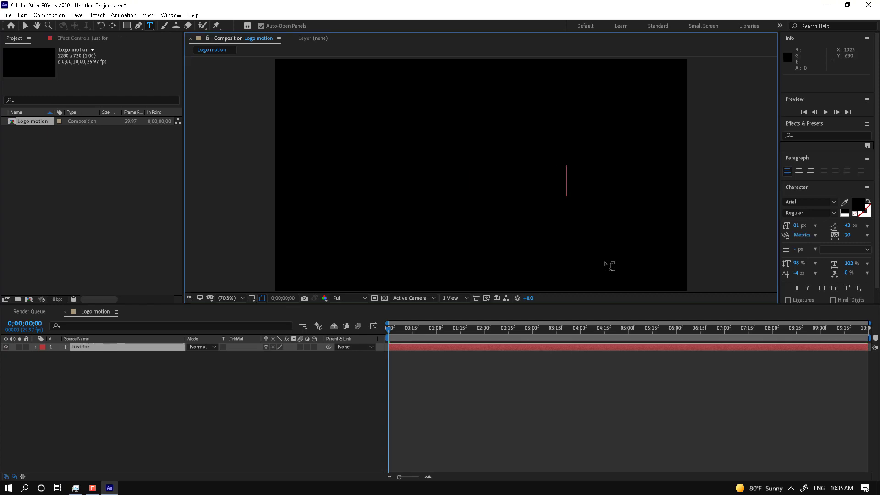
key("ctrl+a")
type("just after Effects")
Step: Colour the title text white and move it toward the frame centre
key("ctrl+a")
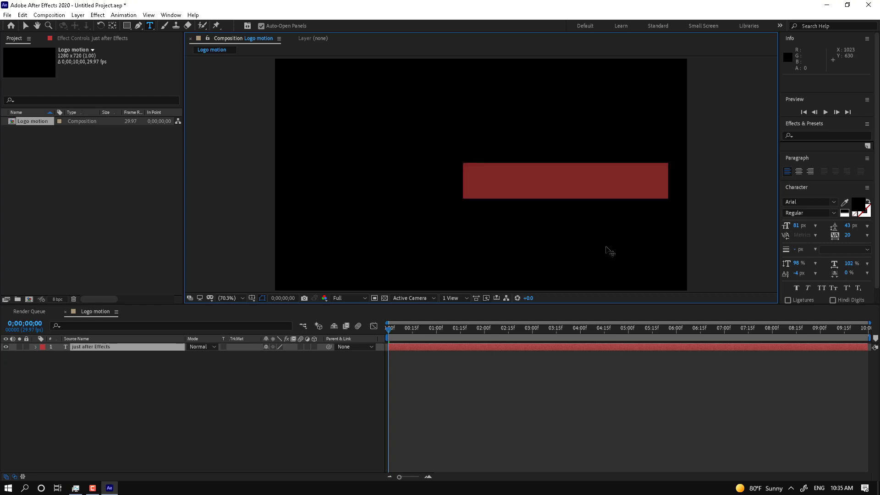
left_click(862, 205)
left_click_drag(435, 353, 357, 304)
left_click(563, 326)
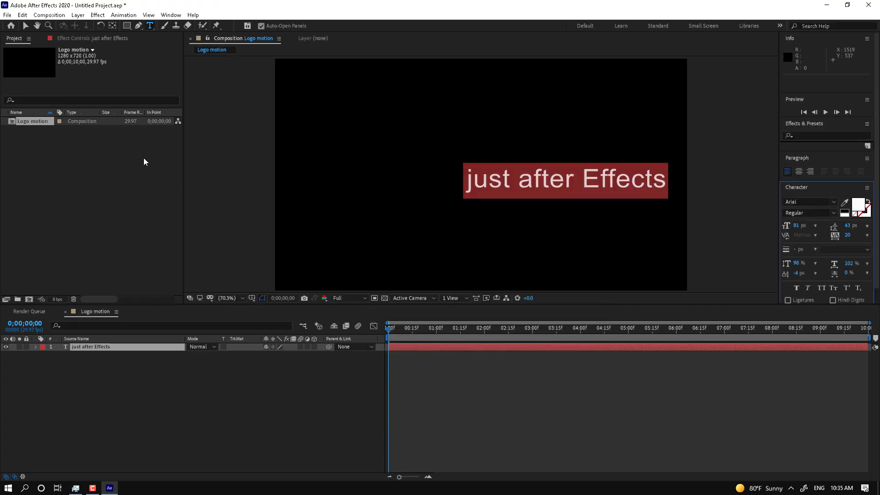
left_click(26, 26)
left_click_drag(509, 188, 427, 180)
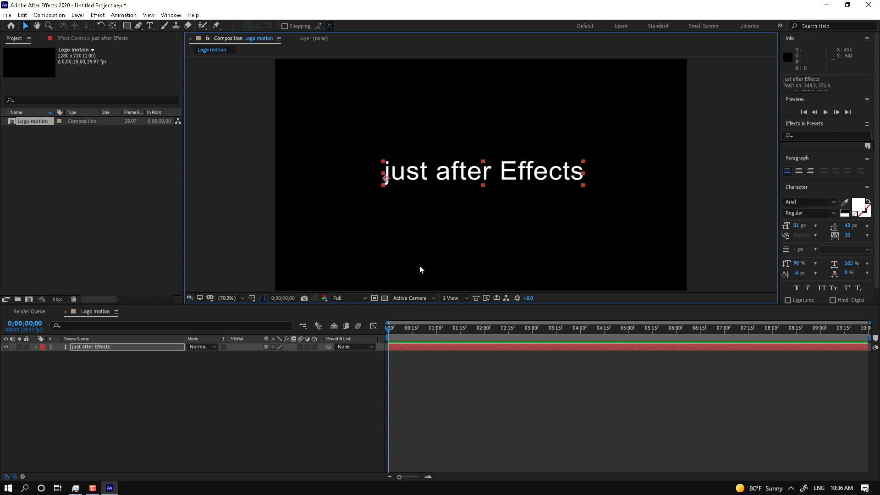
Step: Turn on Title/Action Safe guides and nudge the title to 337.2, 372.8
left_click(252, 298)
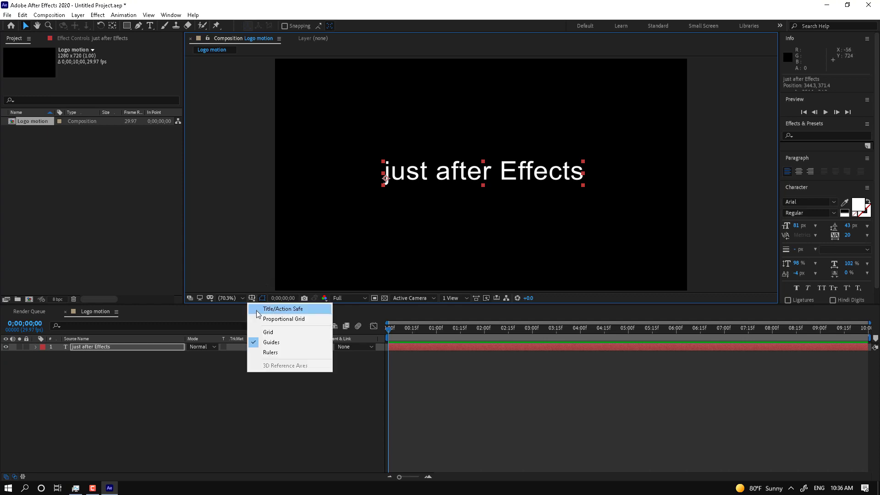
left_click(281, 310)
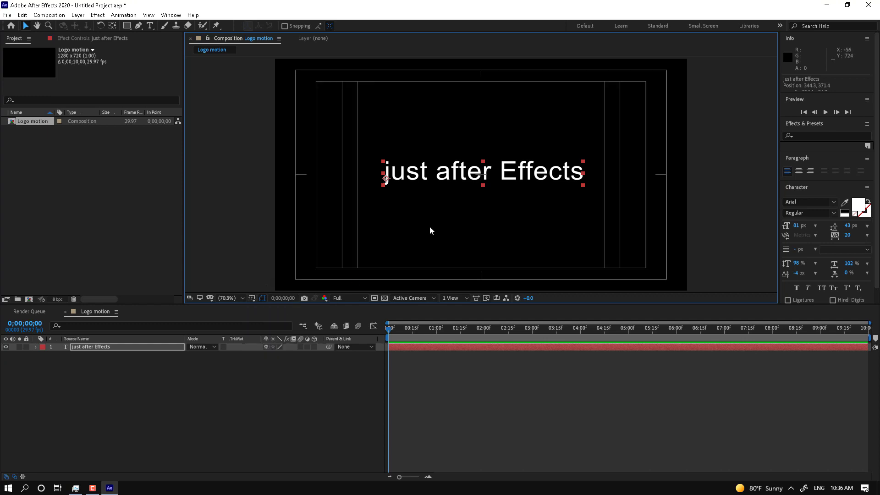
left_click_drag(511, 171, 508, 172)
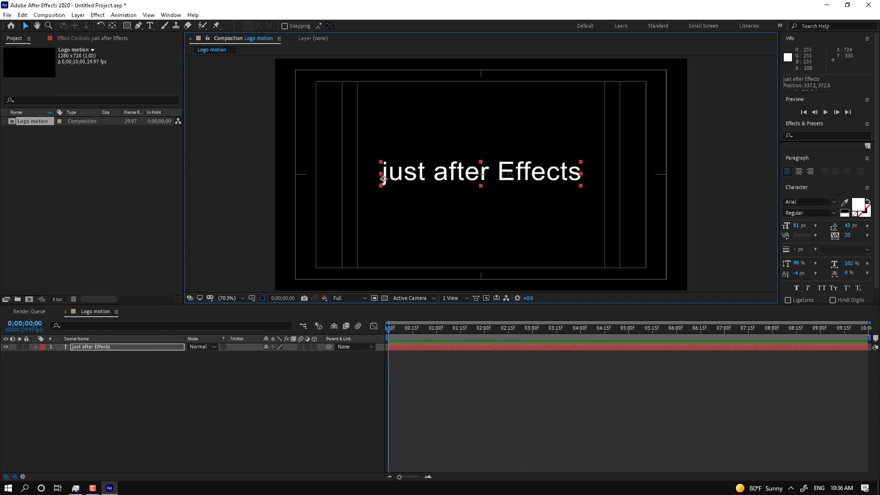
left_click(809, 132)
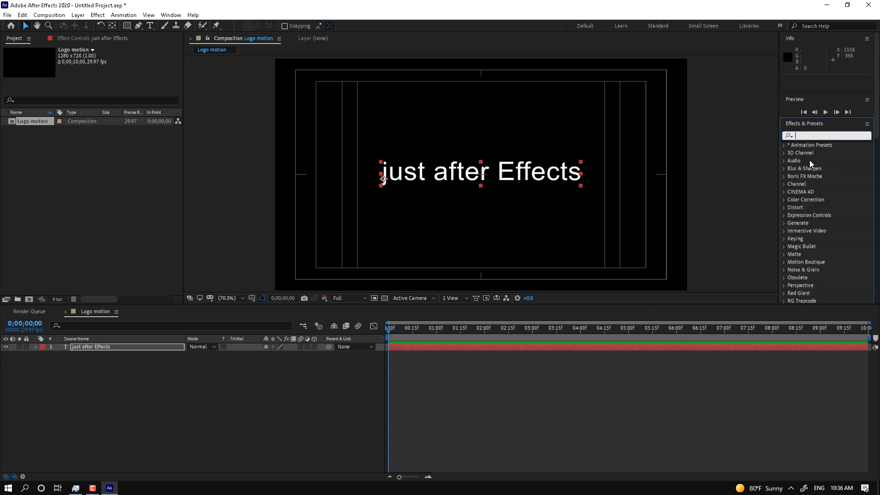
Step: Search '3d' presets, undo a 3D falling preset, and apply 3D Basic Y Cascade to the title
type("3d")
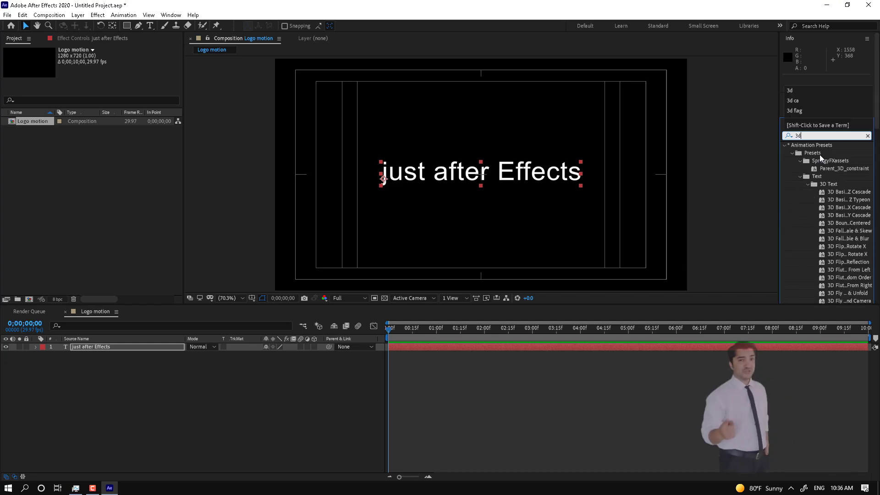
left_click(848, 215)
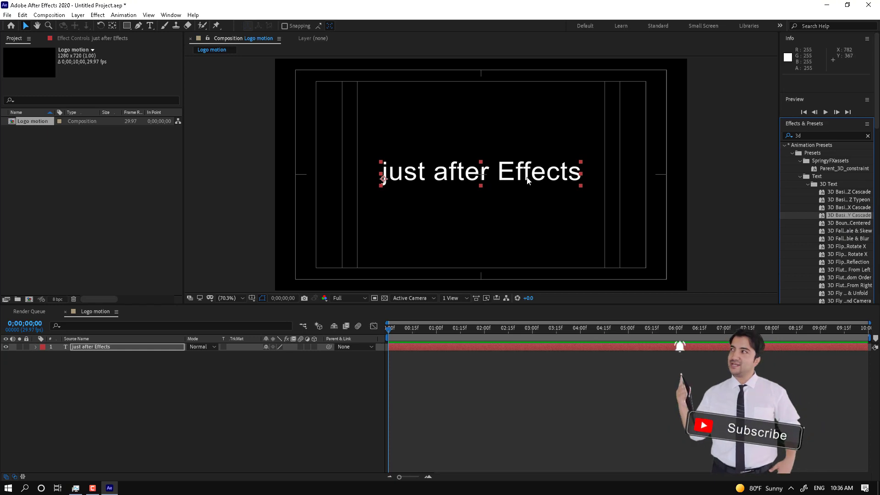
double_click(837, 231)
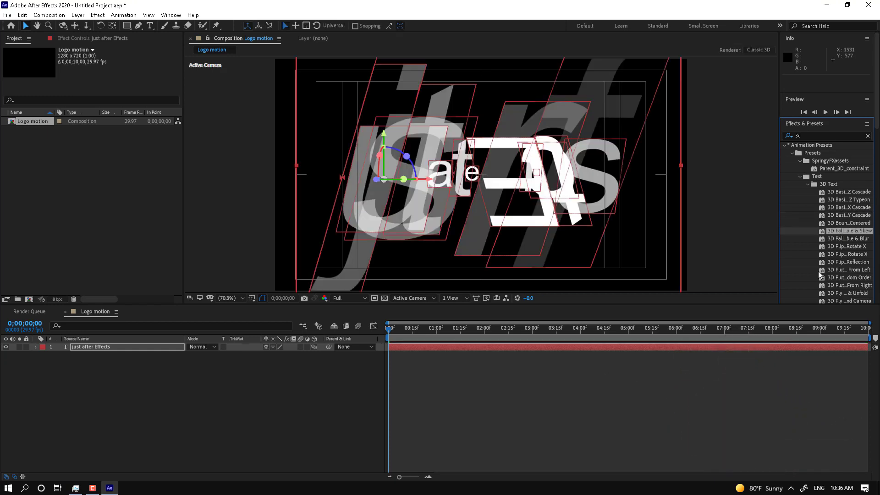
key("ctrl+z")
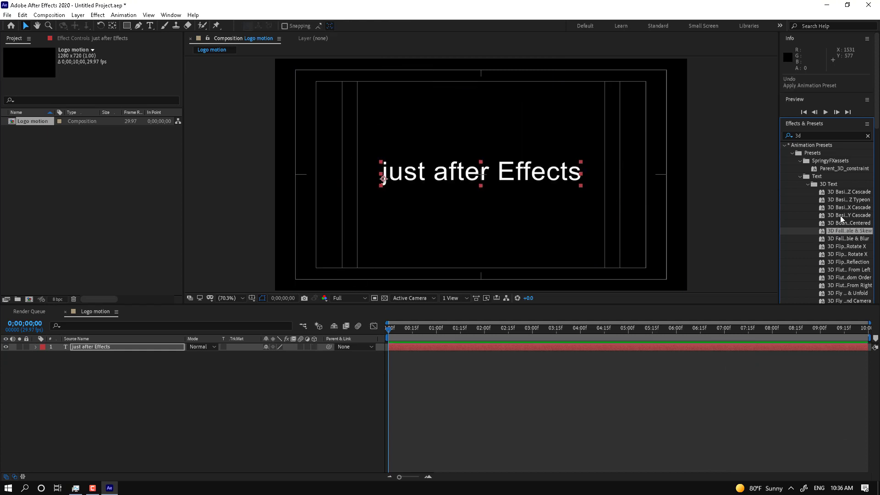
double_click(840, 215)
left_click_drag(394, 330, 470, 388)
left_click(424, 386)
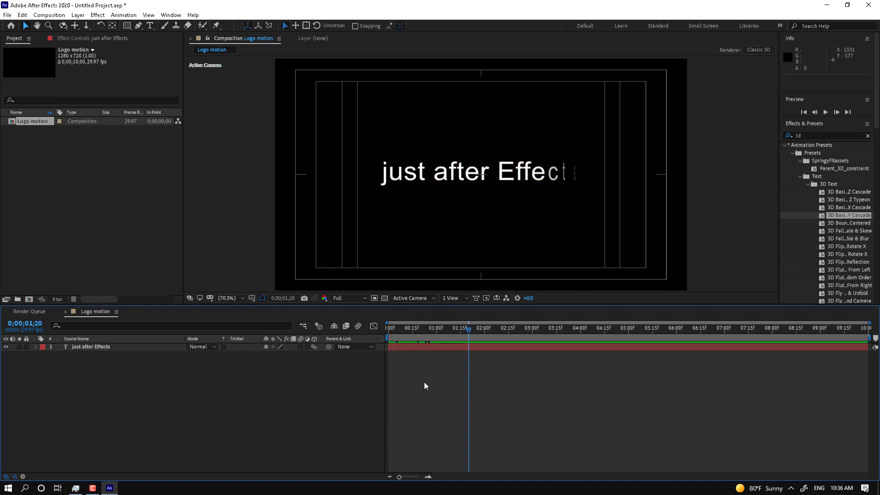
left_click_drag(467, 329, 506, 335)
left_click(90, 347)
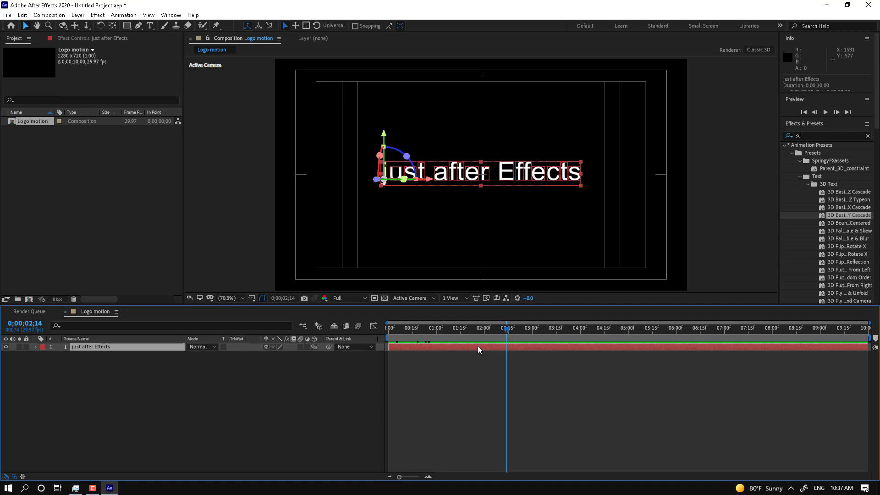
key("Page_Down")
key("Page_Down")
key("Page_Down")
key("Page_Down")
key("Page_Down")
key("Page_Down")
key("Page_Up")
key("Page_Up")
key("Page_Up")
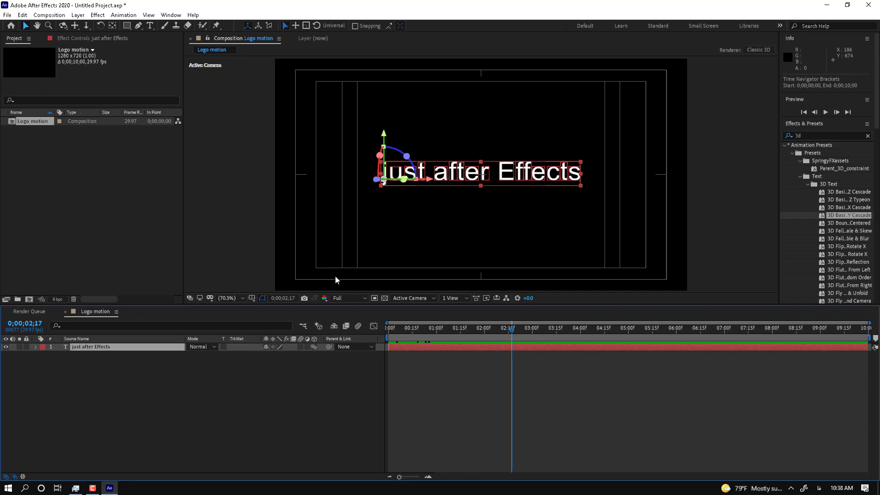
left_click(281, 384)
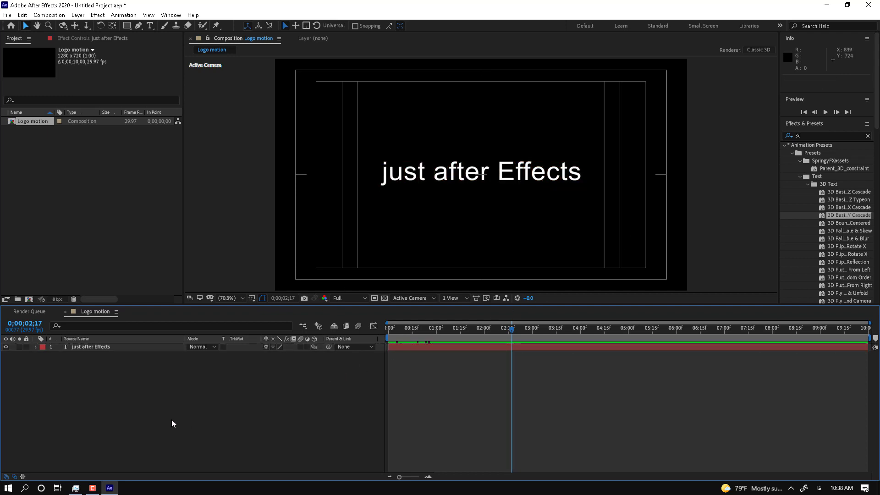
Step: Start a new solid layer and choose a red colour for it
right_click(256, 417)
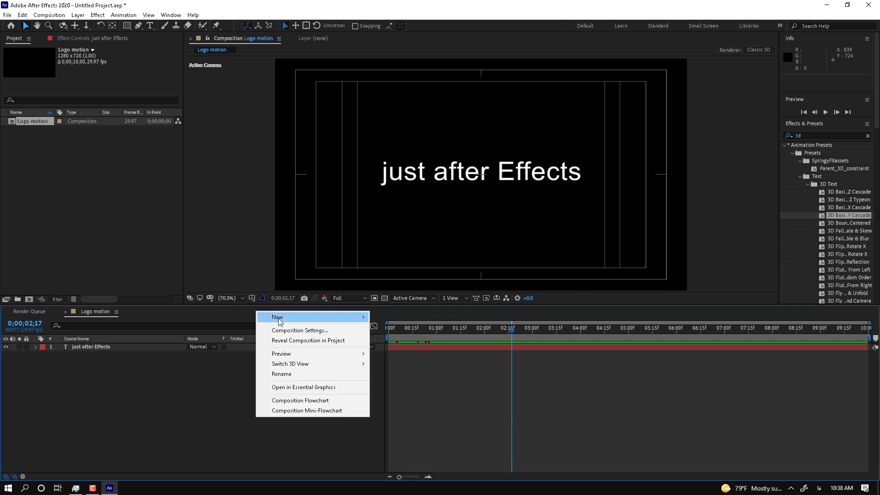
mouse_move(278, 320)
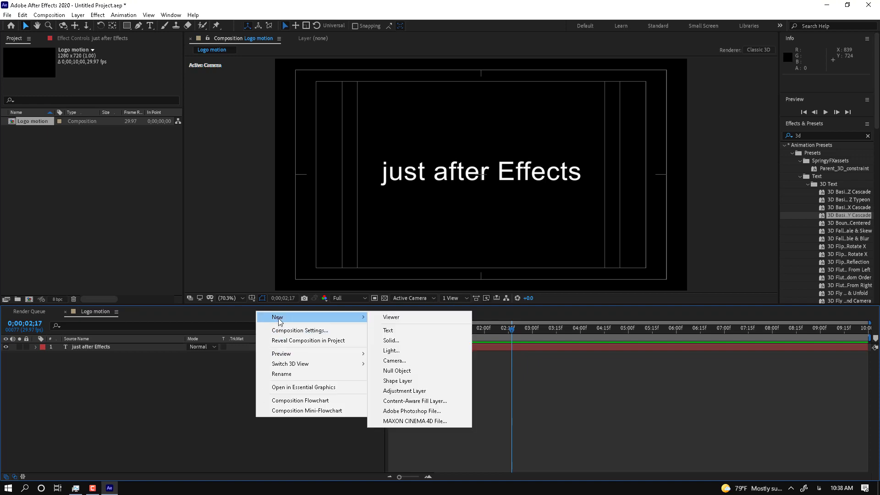
left_click(416, 339)
left_click_drag(654, 67, 356, 96)
left_click(337, 247)
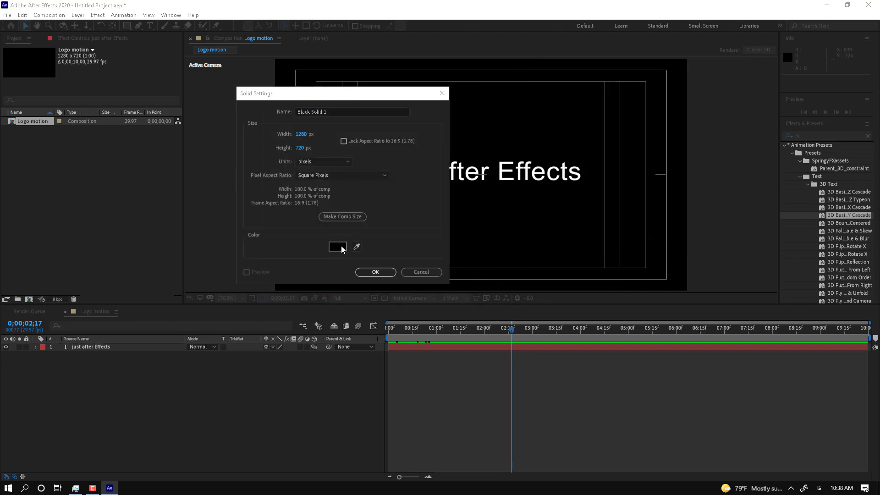
left_click(461, 333)
left_click(574, 322)
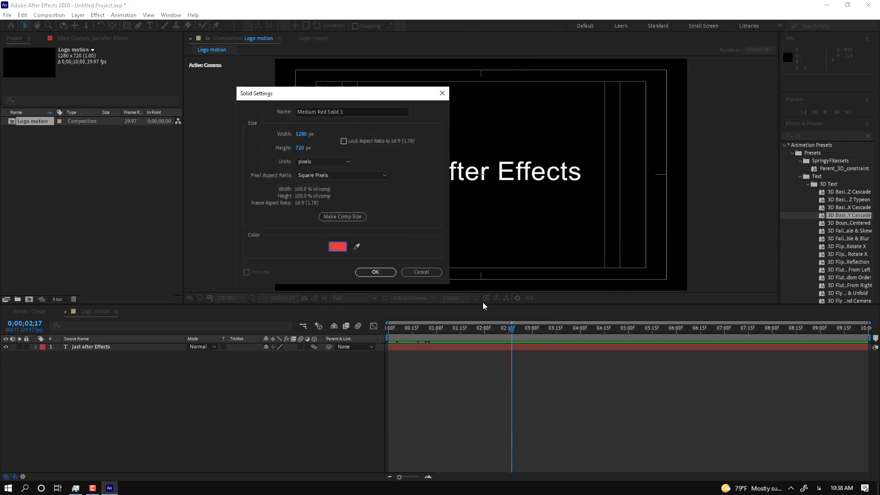
Step: Name the solid 'BG', create it, and place it below the title layer
left_click(376, 110)
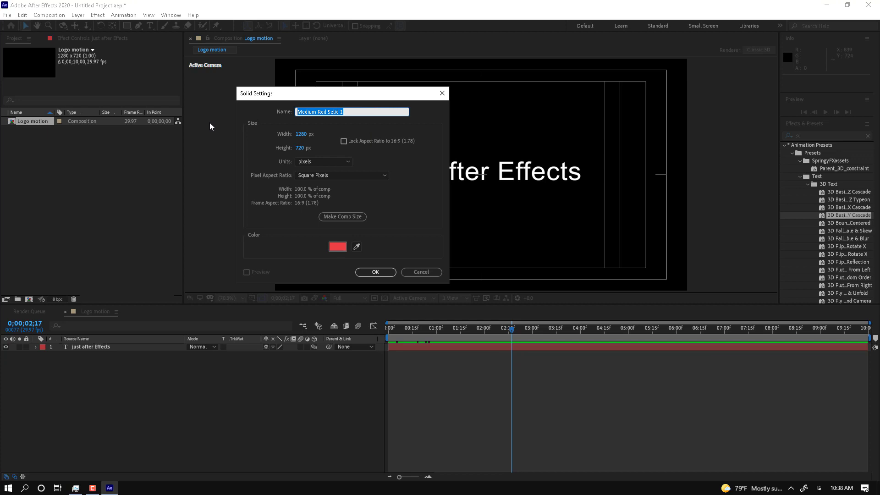
type("J")
key("BackSpace")
key("alt+shift")
type("BG")
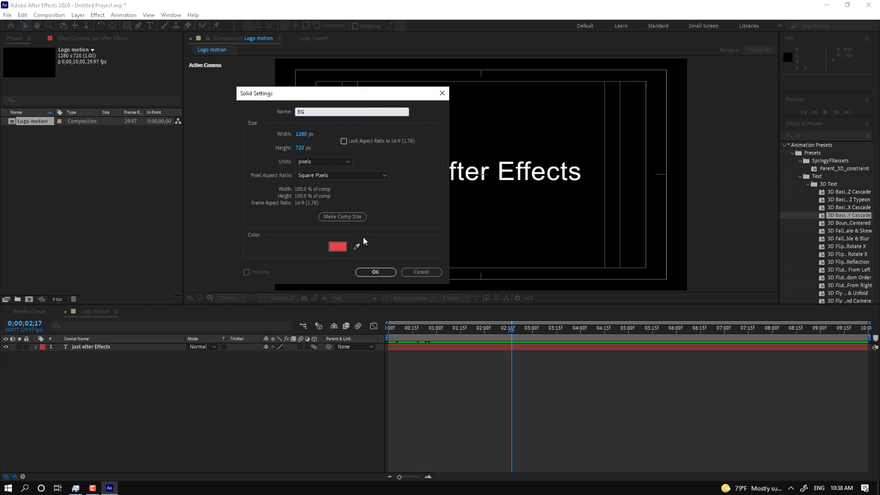
left_click(375, 273)
left_click_drag(80, 347, 188, 384)
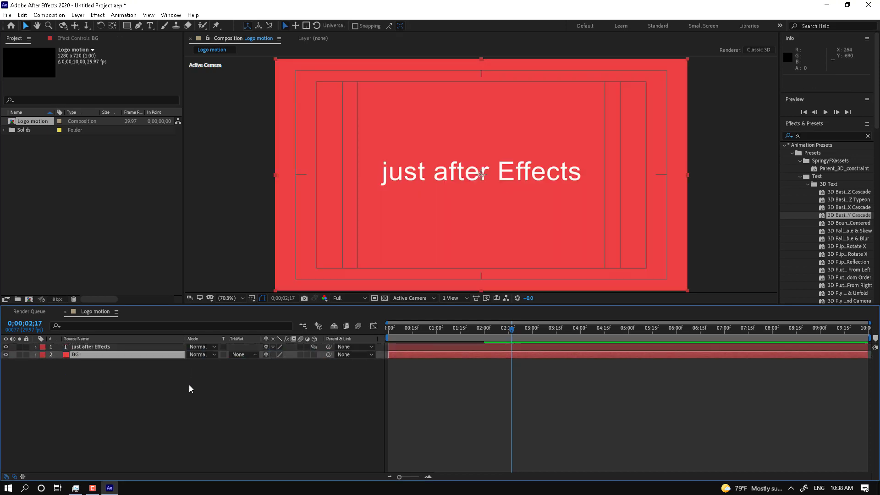
Step: Move the title's final Offset keyframe to 0;00;03;05 and preview the slower reveal
left_click_drag(406, 331, 482, 345)
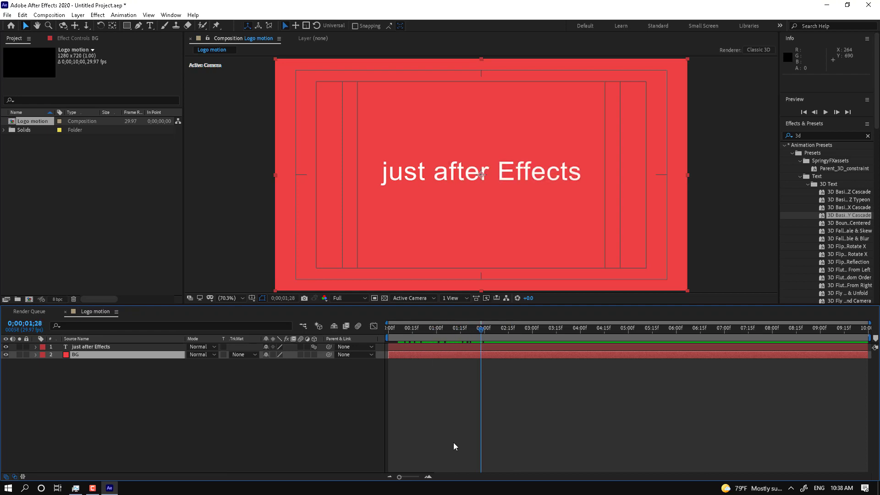
left_click(424, 345)
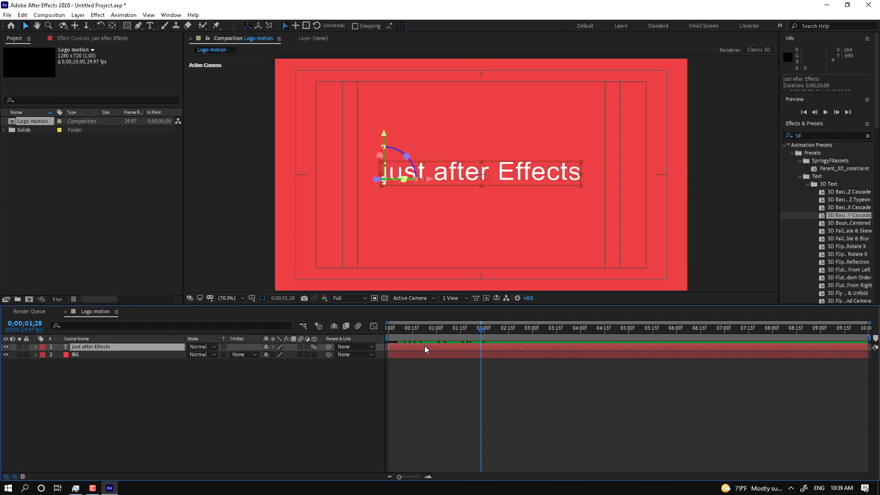
key("u")
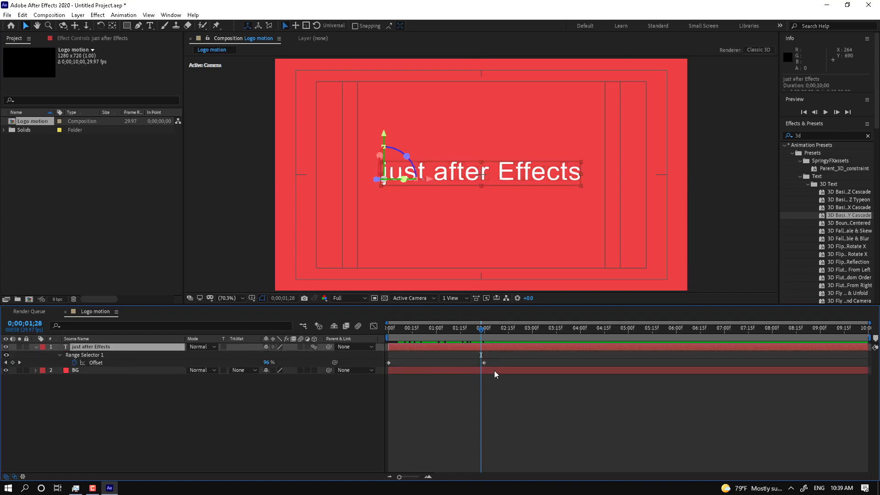
left_click_drag(485, 363, 540, 363)
left_click_drag(395, 329, 527, 334)
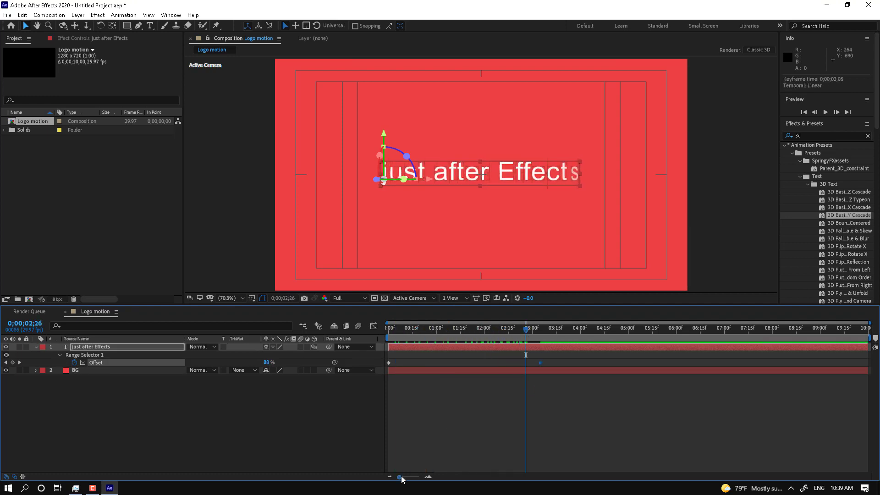
left_click(36, 347)
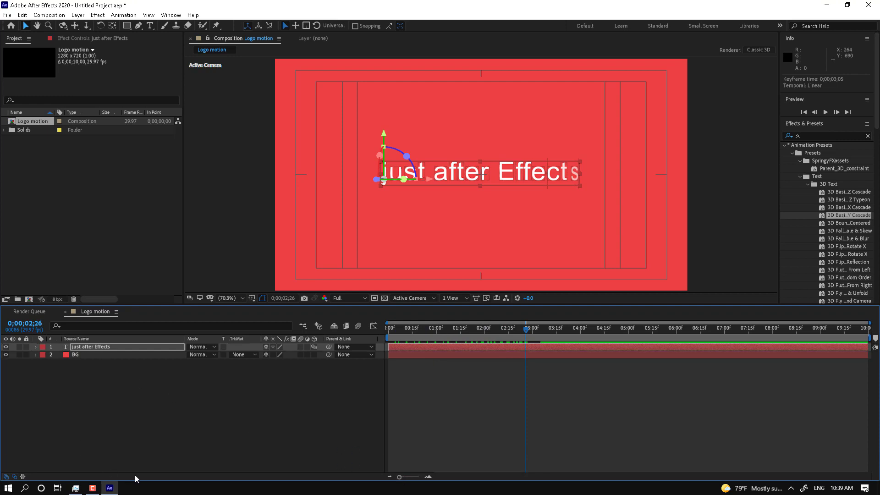
mouse_move(527, 328)
left_mouse_down()
mouse_move(450, 327)
mouse_move(536, 328)
left_mouse_up()
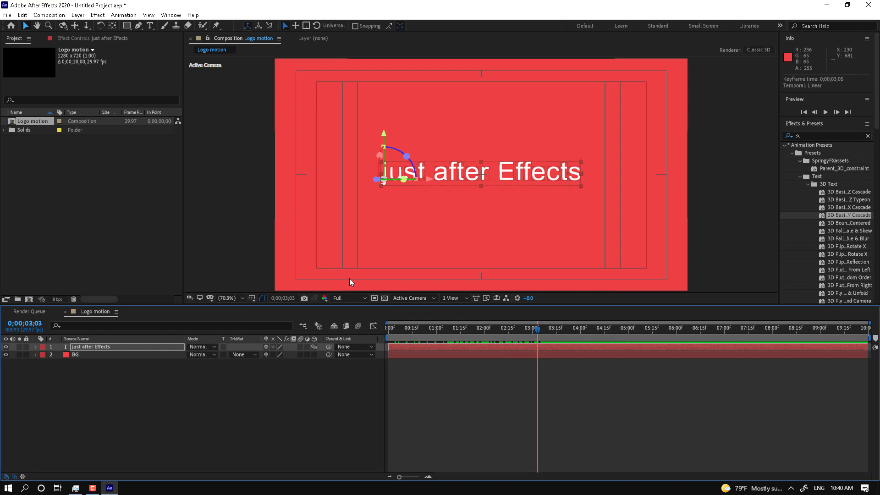
Step: Shift the title's Position X from 337.2 to 331.2
left_click(103, 353)
left_click(106, 348)
key("p")
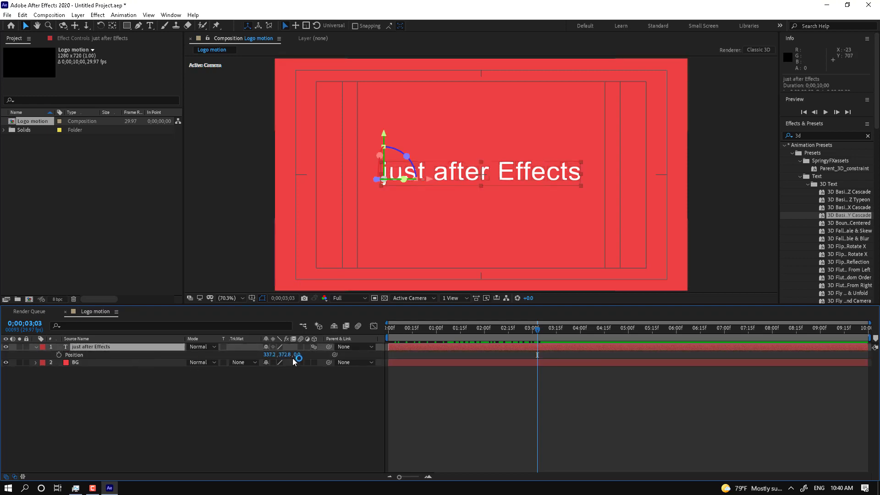
left_click_drag(275, 355, 272, 359)
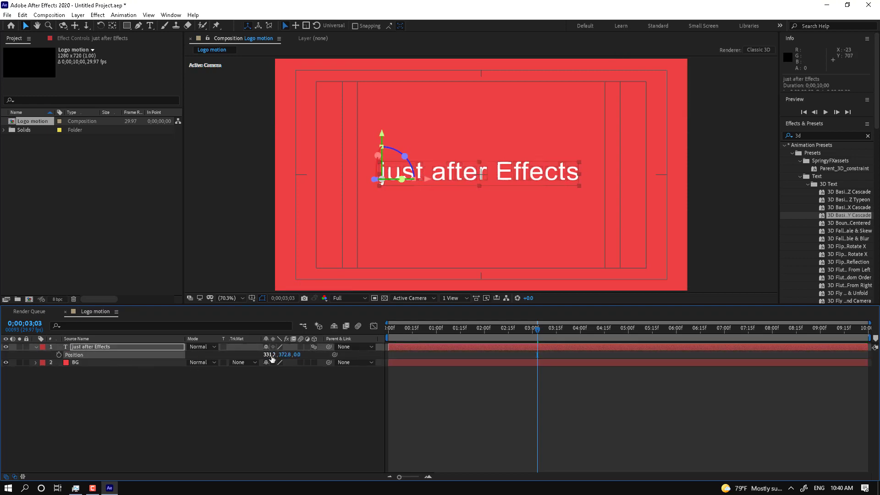
Step: Inspect Rotation, Opacity and Anchor Point, revert an anchor change, and leave Opacity showing
key("r")
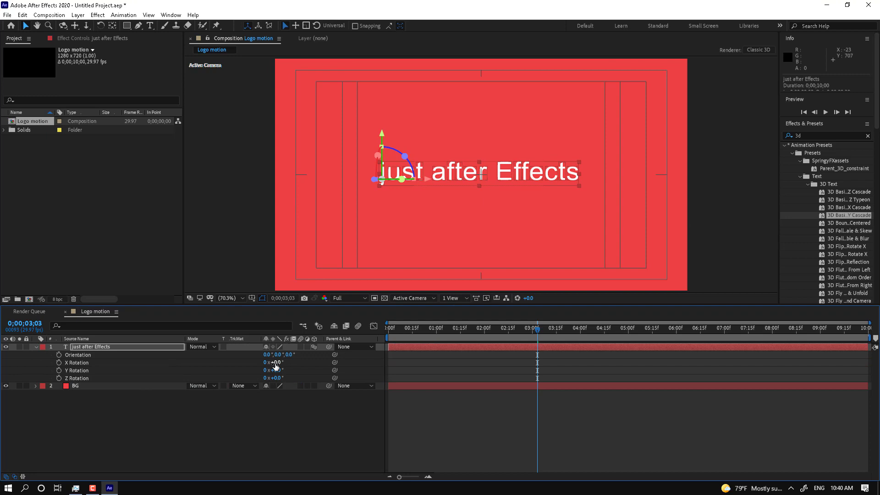
key("t")
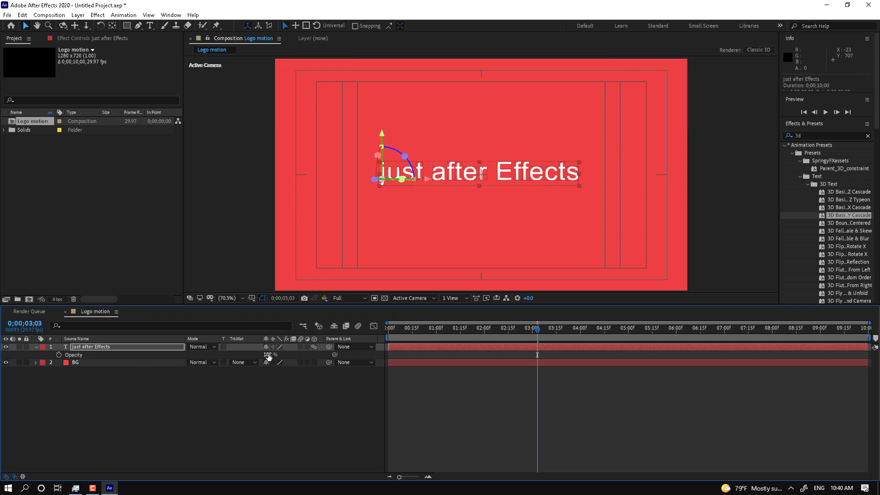
key("a")
left_click_drag(269, 356, 256, 357)
key("ctrl+z")
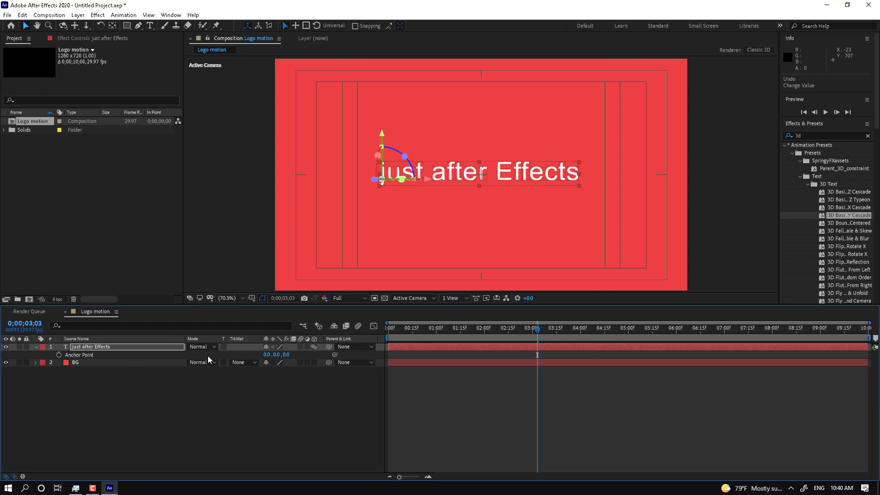
key("t")
left_click_drag(537, 333, 557, 332)
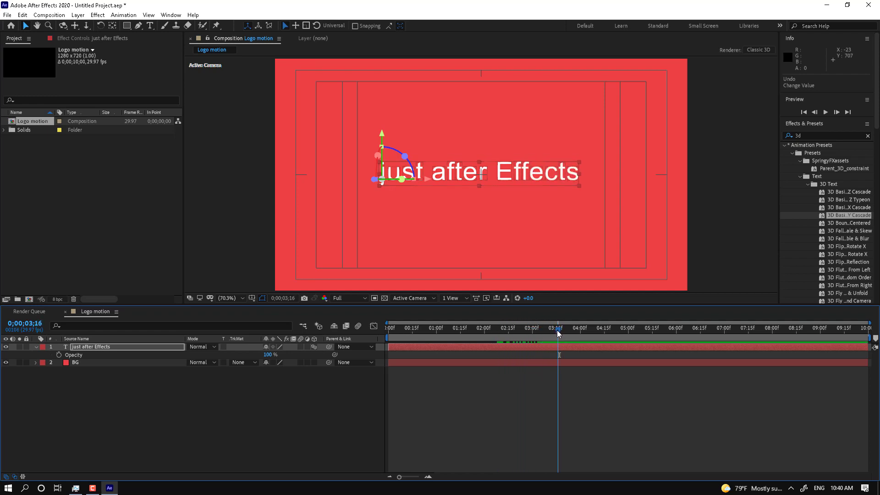
Step: Keyframe the title's opacity from 100% at 3;16 down to 0% at 4;15
left_click(58, 354)
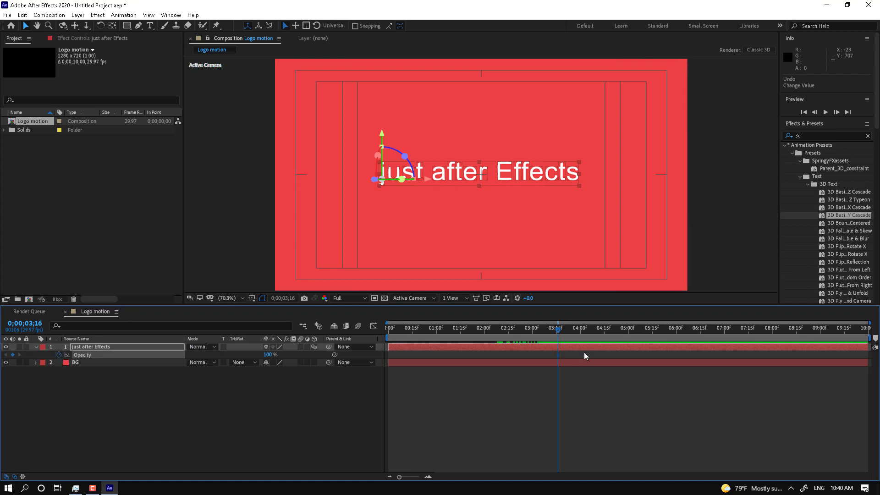
left_click(603, 331)
left_click_drag(267, 357, 221, 357)
left_click(446, 366)
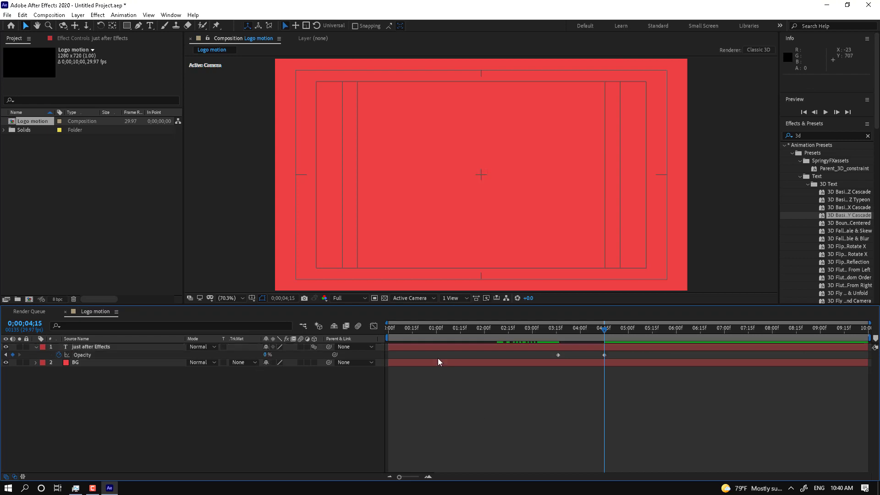
left_click_drag(395, 326, 603, 362)
Step: Trim the just after Effects layer's out point to 4;15 with Alt+]
left_click(620, 347)
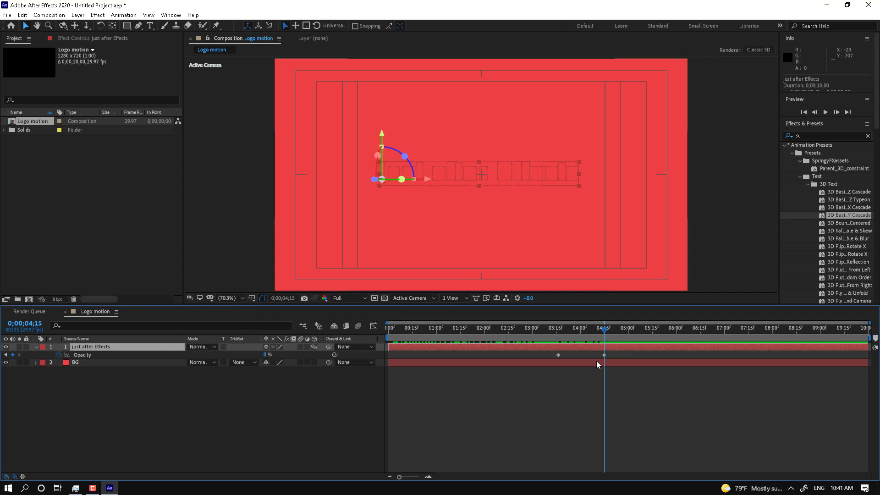
key("alt+bracketright")
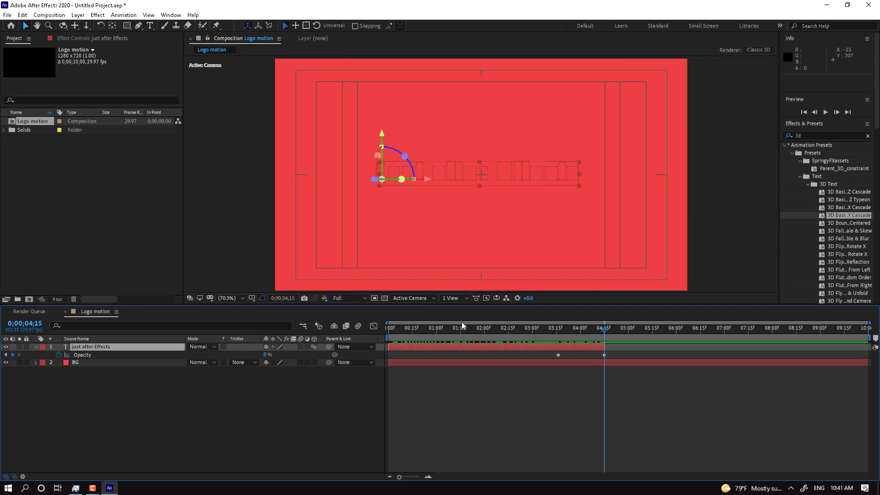
left_click_drag(437, 329, 503, 333)
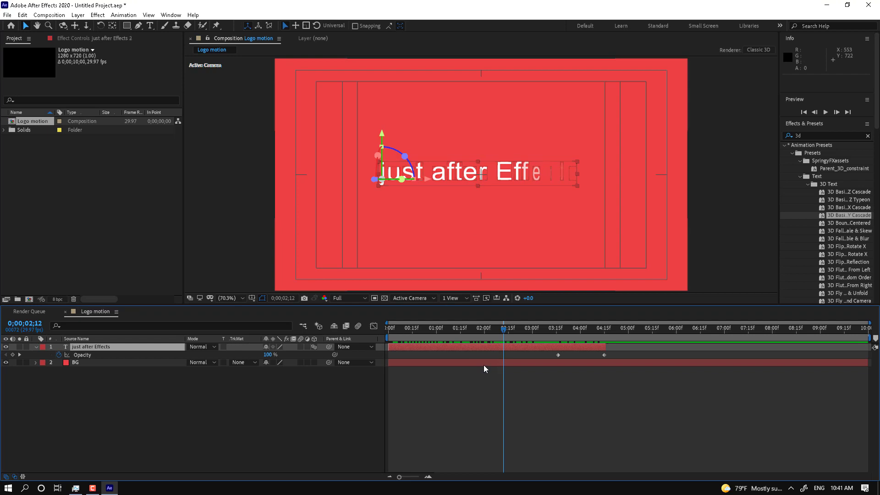
Step: Duplicate the title layer and shift the copy to start around 3;22
key("ctrl+d")
left_click_drag(509, 328, 579, 329)
left_click_drag(433, 348, 614, 374)
left_click_drag(614, 374, 608, 375)
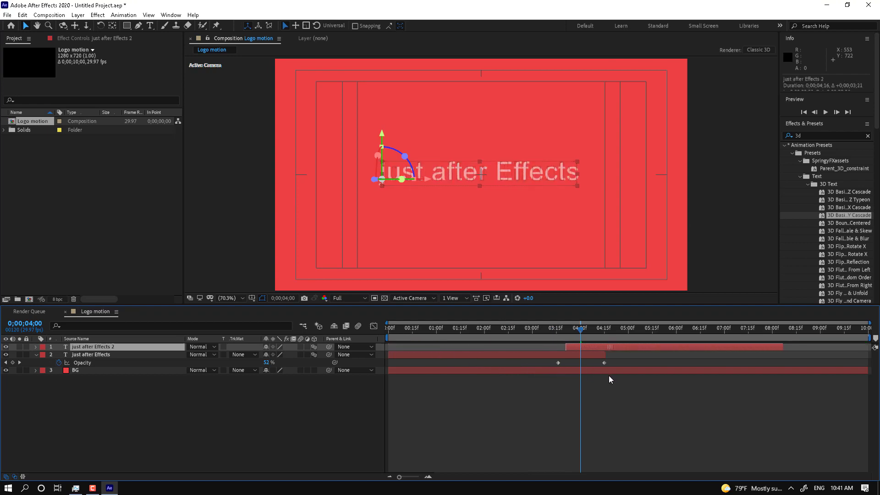
left_click_drag(587, 329, 666, 340)
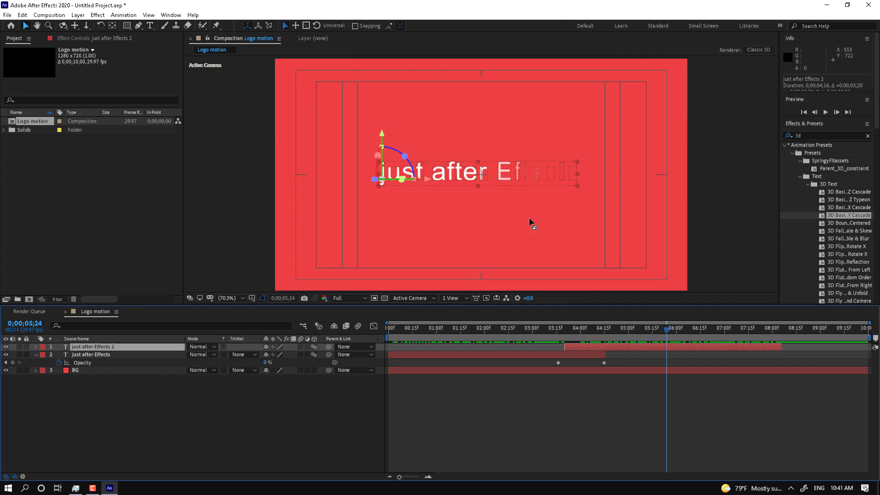
Step: Retype the copy's text as 'Time for learn' and preview its entrance
key("ctrl+t")
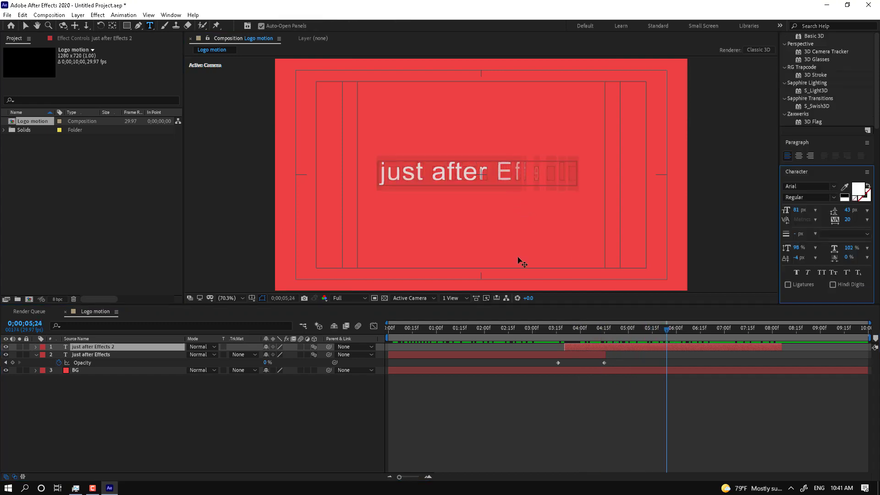
type("Time")
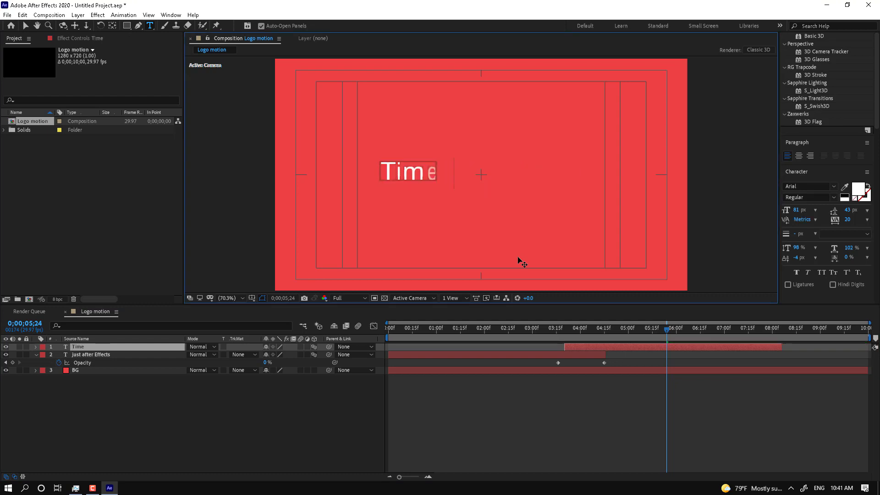
type(" for learn")
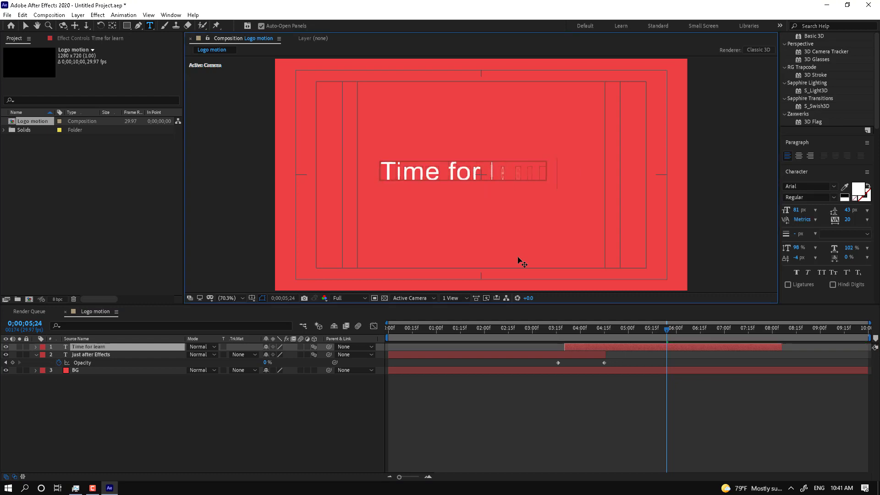
left_click(464, 373)
left_click_drag(455, 331, 718, 351)
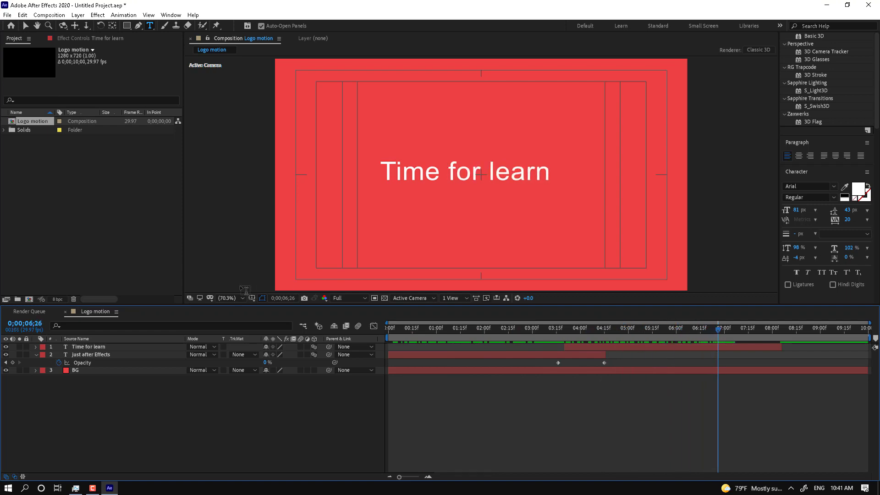
left_click(98, 354)
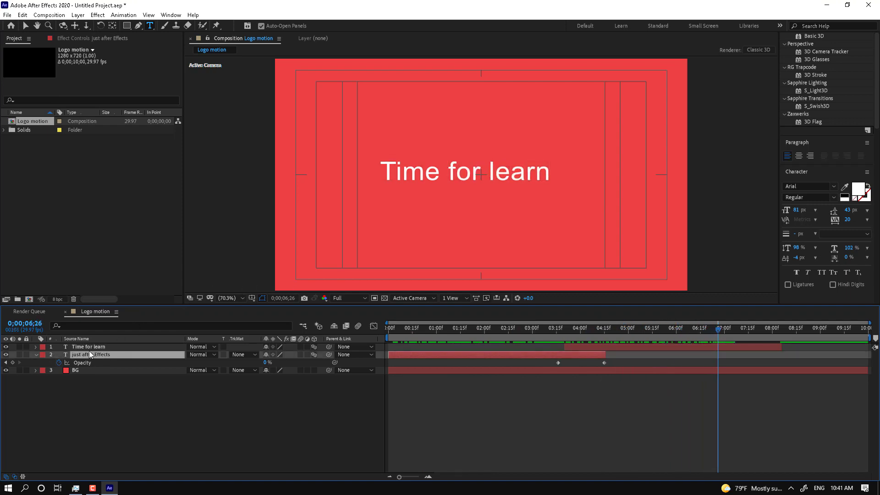
Step: Pre-compose the 'just after Effects' and 'Time for learn' layers into 'Title comp'
left_click(87, 347, "shift")
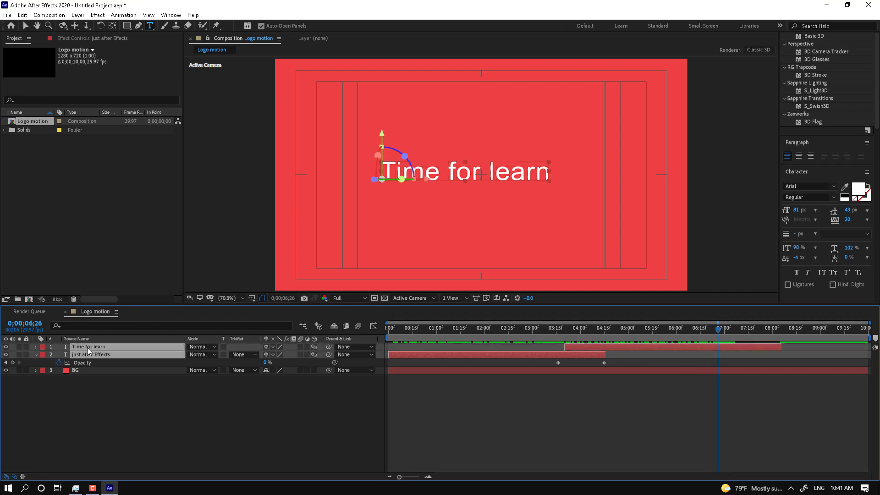
right_click(87, 347)
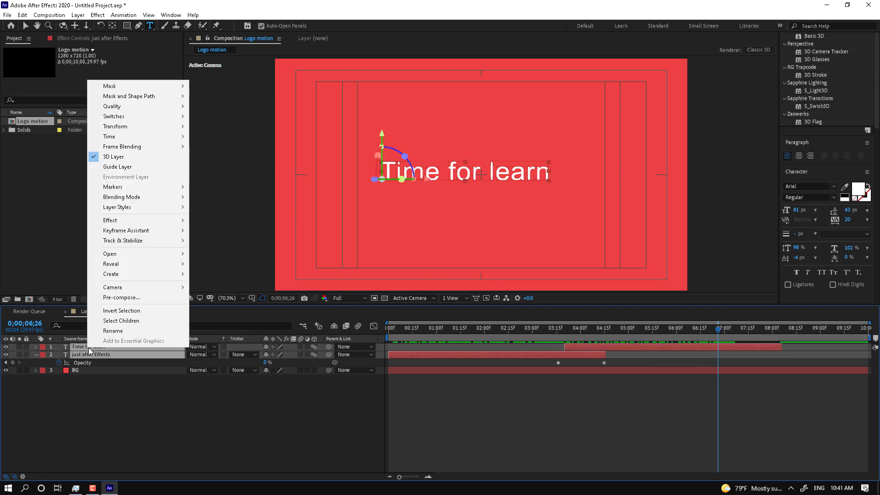
left_click(136, 298)
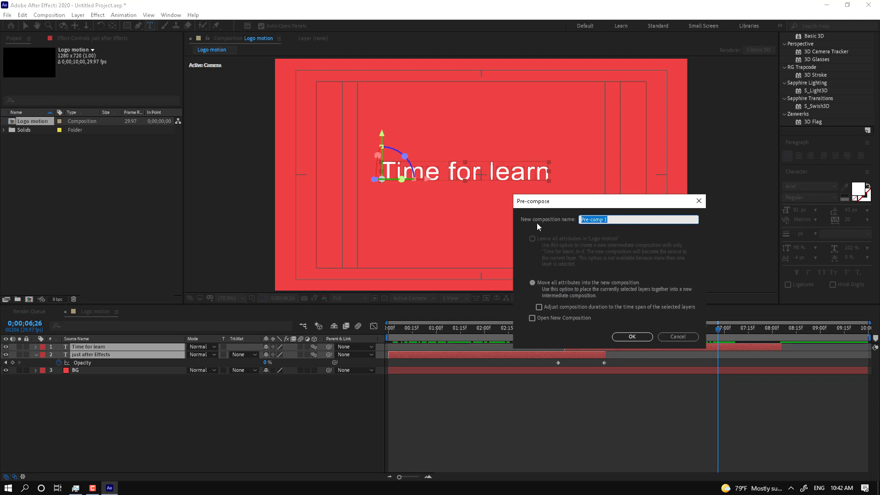
type("title")
key("BackSpace")
key("BackSpace")
key("BackSpace")
type("Title comp")
key("Return")
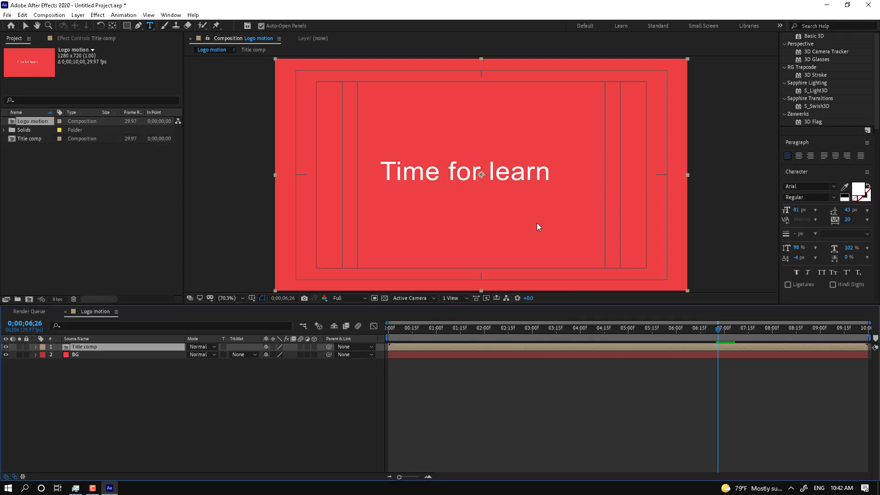
Step: Inspect Title comp's layers, then return to Logo motion with Title comp selected
left_click(181, 409)
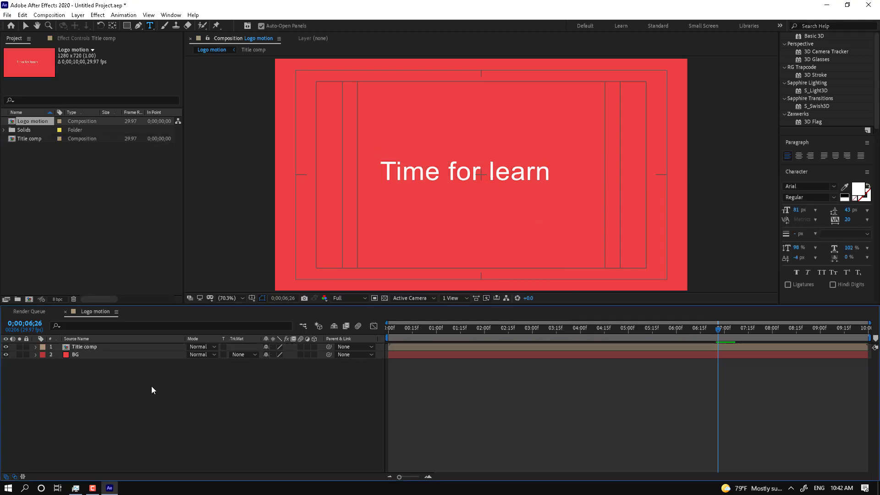
left_click(94, 346)
double_click(86, 347)
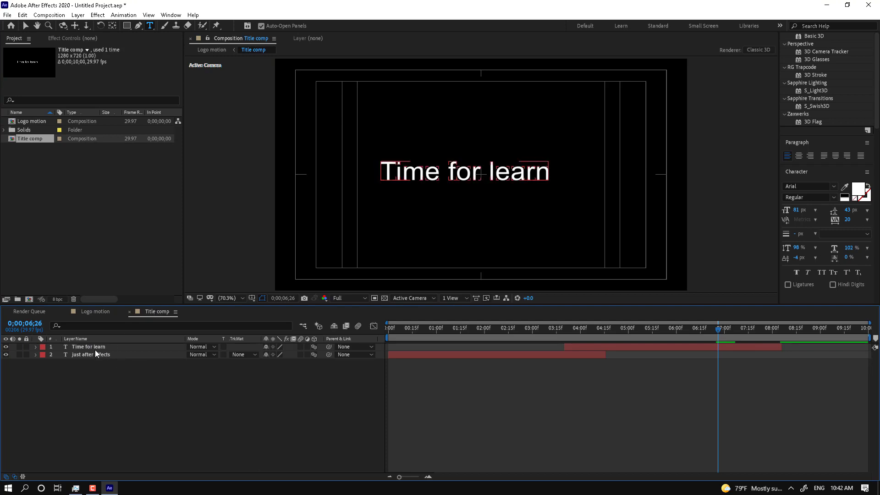
left_click(89, 311)
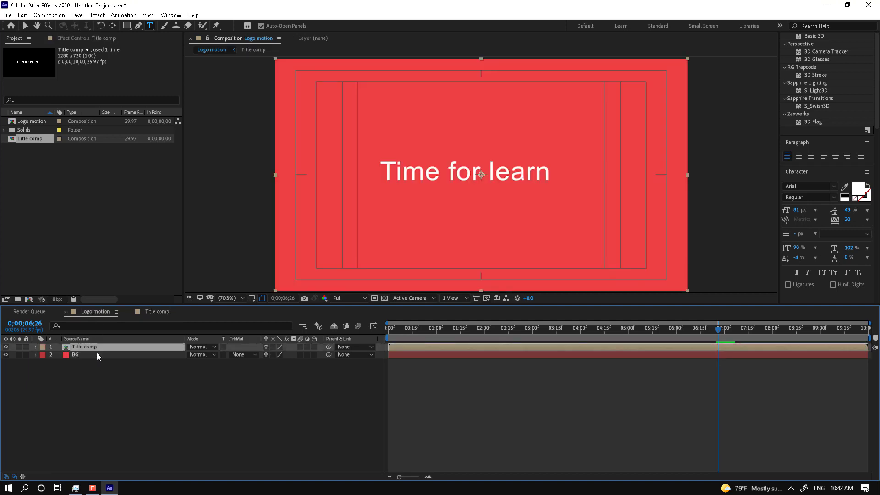
left_click(81, 363)
left_click(81, 354)
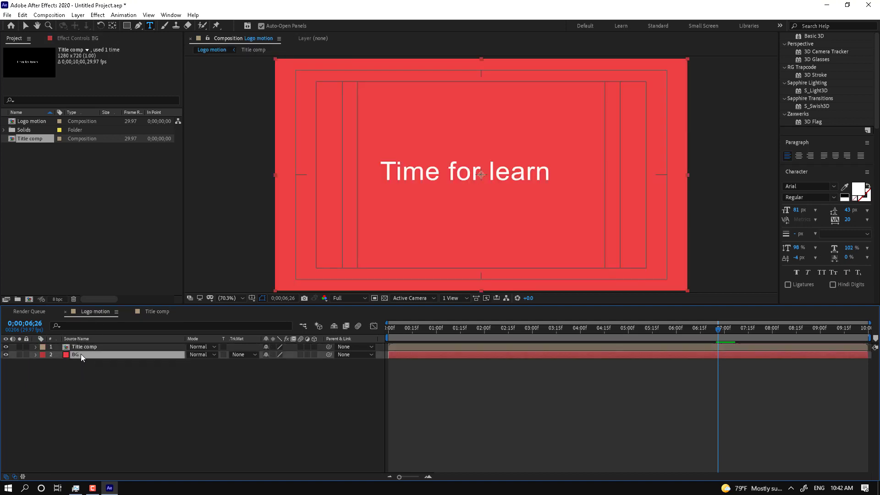
left_click(83, 348)
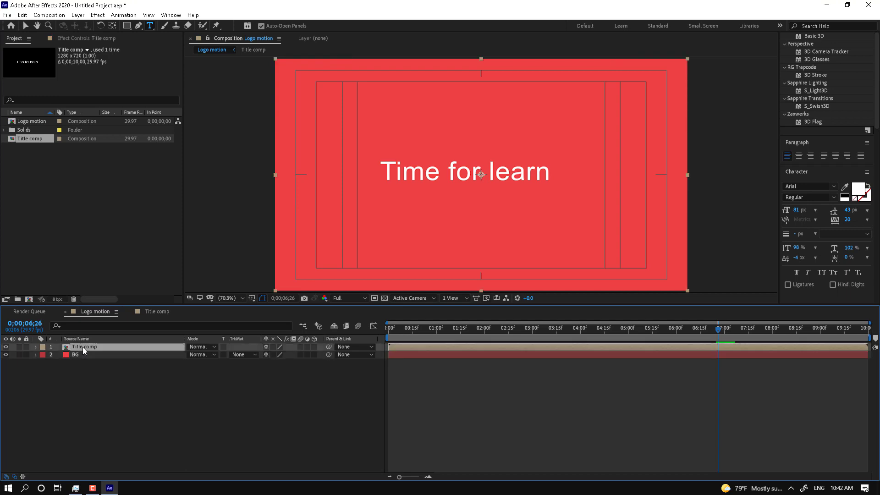
Step: Scrub the title animation, toggle the maximized viewer, and switch to the Selection tool
left_click_drag(427, 325, 540, 347)
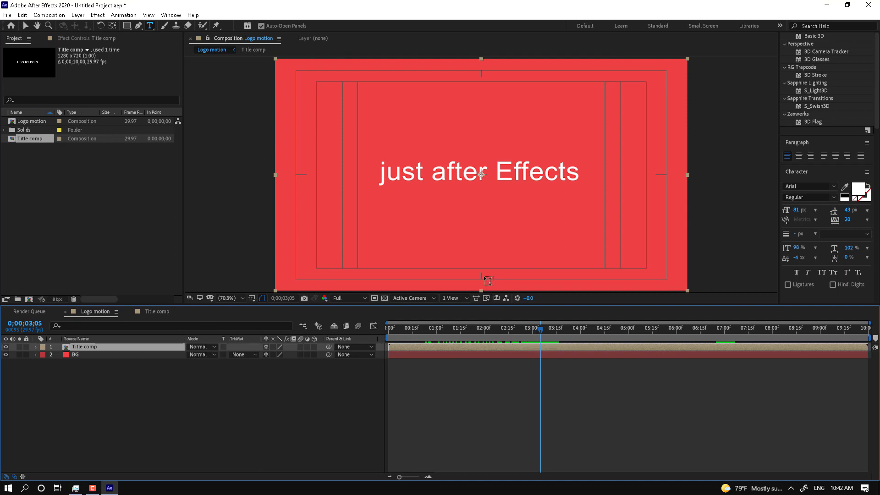
key("grave")
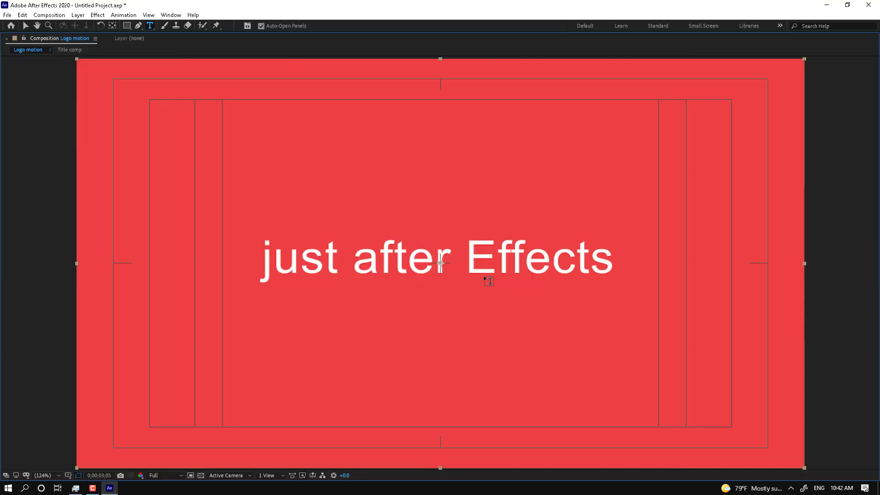
key("grave")
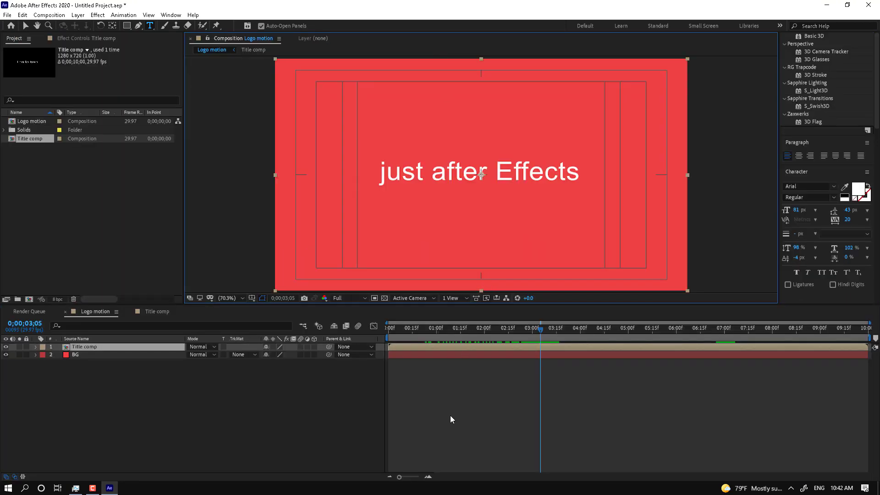
key("grave")
key("grave")
key("grave")
key("grave")
key("v")
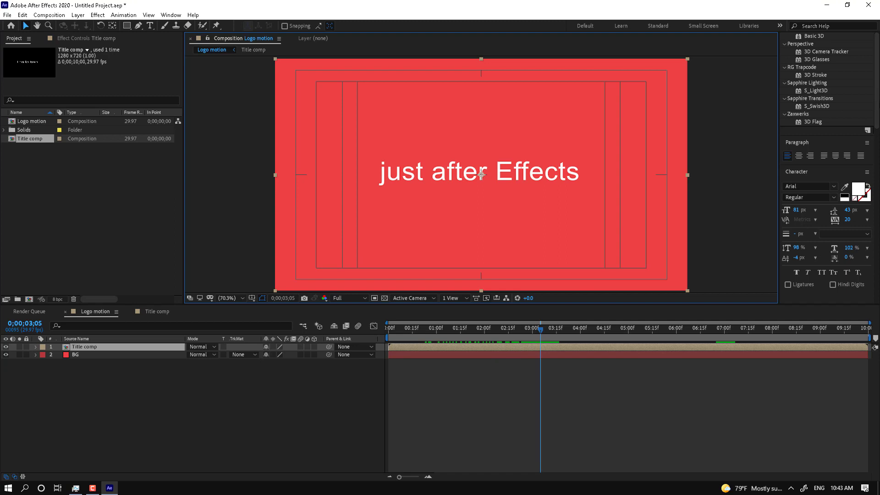
scroll(861, 183, "up", 3)
left_click(810, 135)
double_click(809, 135)
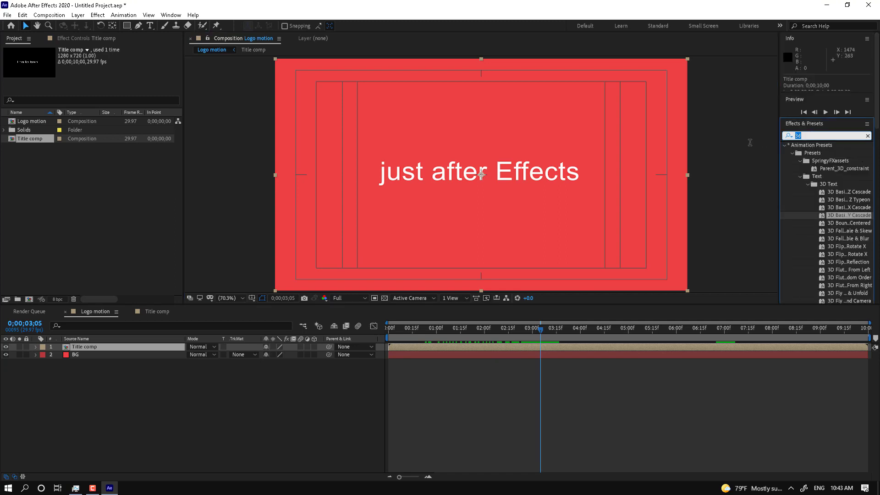
type("cc light")
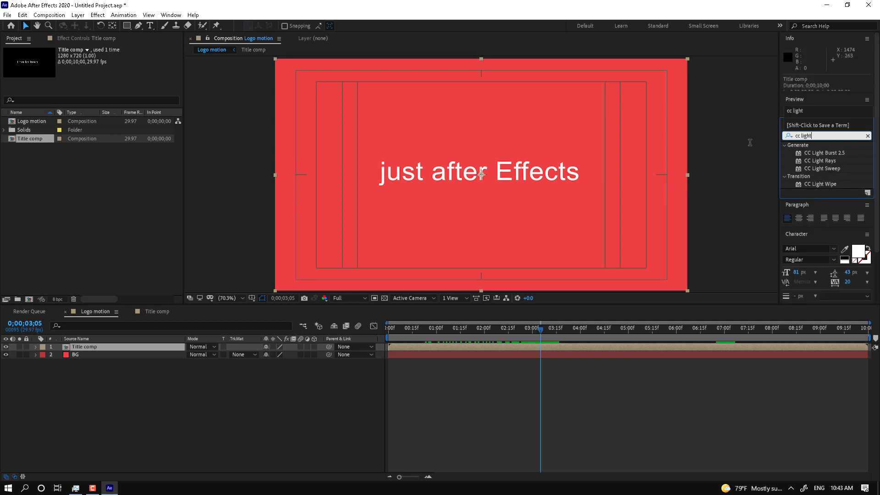
left_click_drag(807, 168, 485, 292)
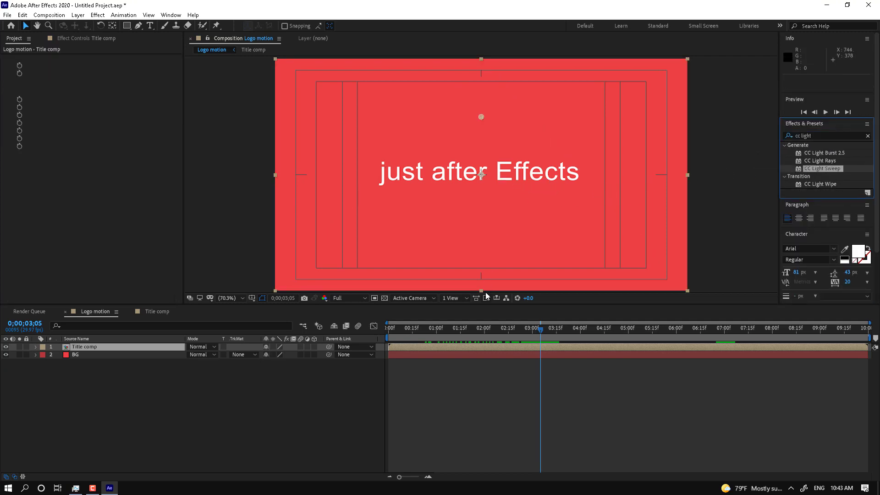
left_click(86, 348)
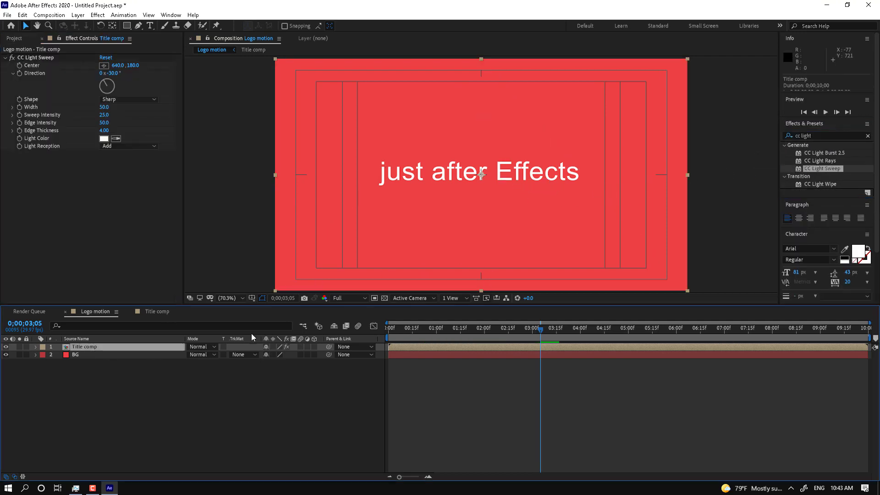
left_click(833, 135)
type("fill")
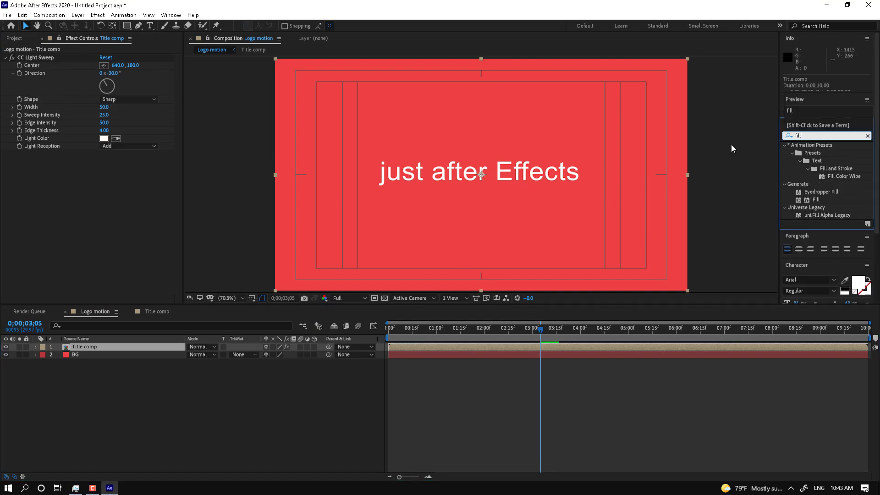
left_click_drag(808, 199, 114, 351)
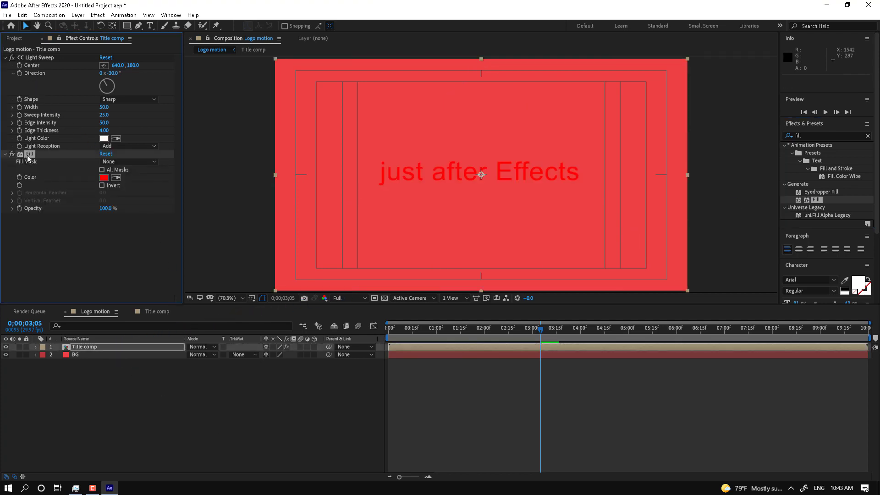
key("Delete")
left_click(45, 59)
key("Delete")
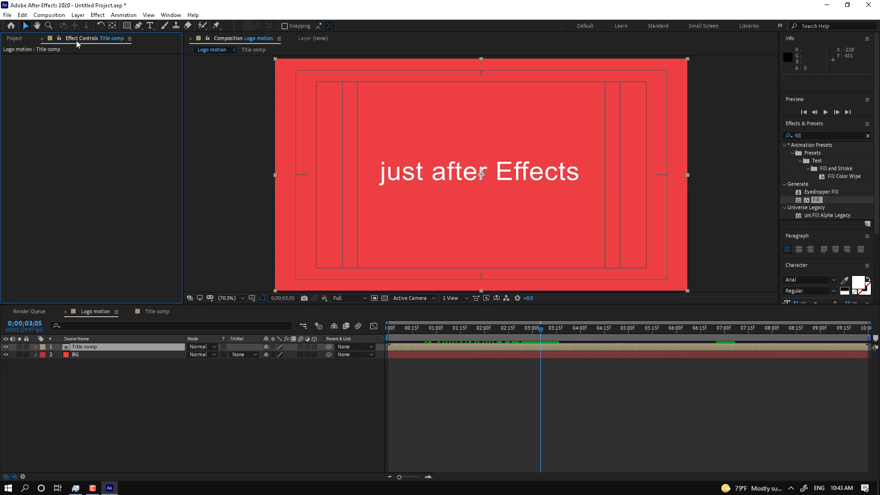
Step: Colour both text layers inside Title comp light blue
double_click(98, 347)
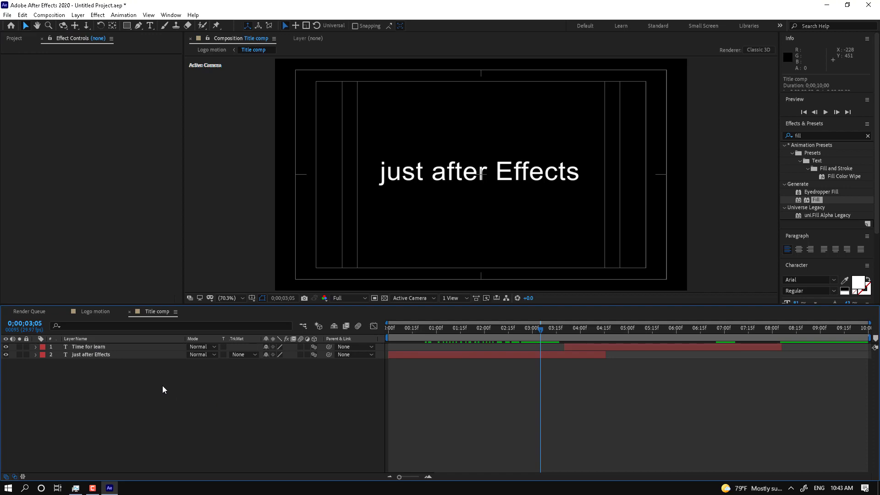
key("ctrl+a")
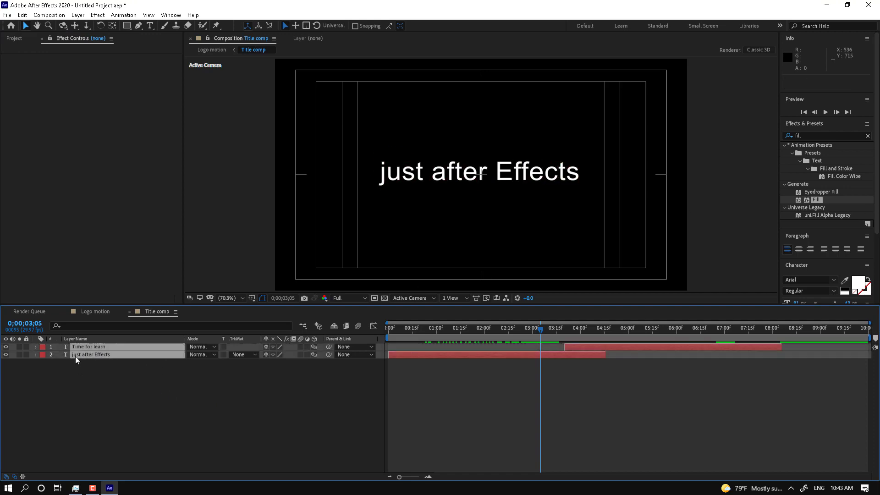
left_click(857, 282)
left_click(503, 369)
left_click(465, 336)
left_click(575, 323)
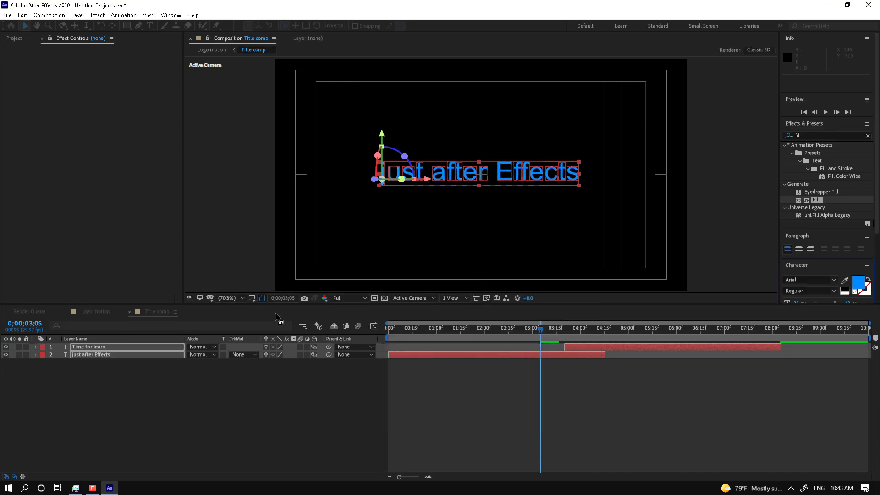
Step: Back in Logo motion, select Title comp and search the effects for 'cc light'
left_click(97, 311)
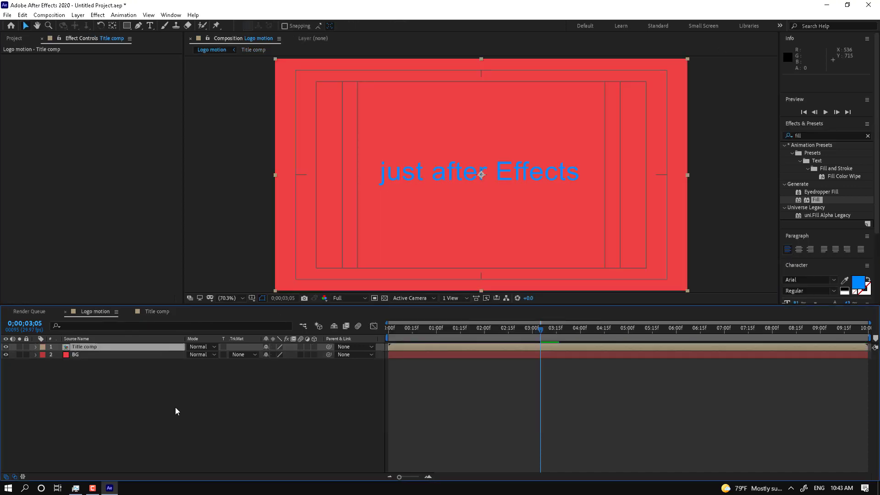
left_click(127, 348)
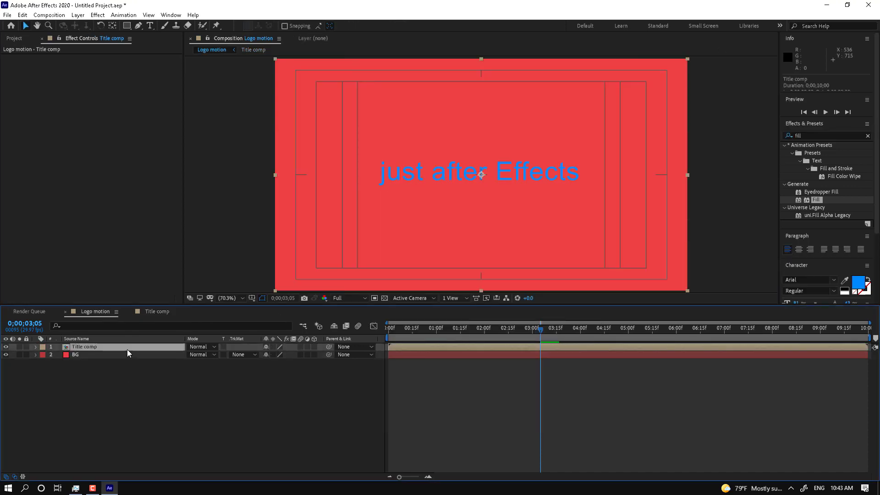
left_click(814, 135)
type("cc light")
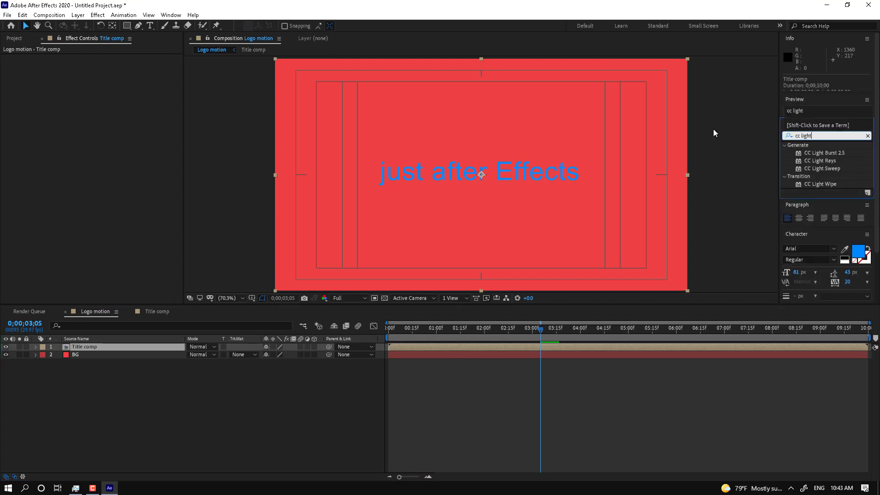
Step: Apply CC Light Sweep to Title comp: Direction -27°, Width 64, Sweep Intensity 3, Edge Intensity 70
left_click_drag(828, 169, 458, 158)
left_click_drag(481, 117, 462, 120)
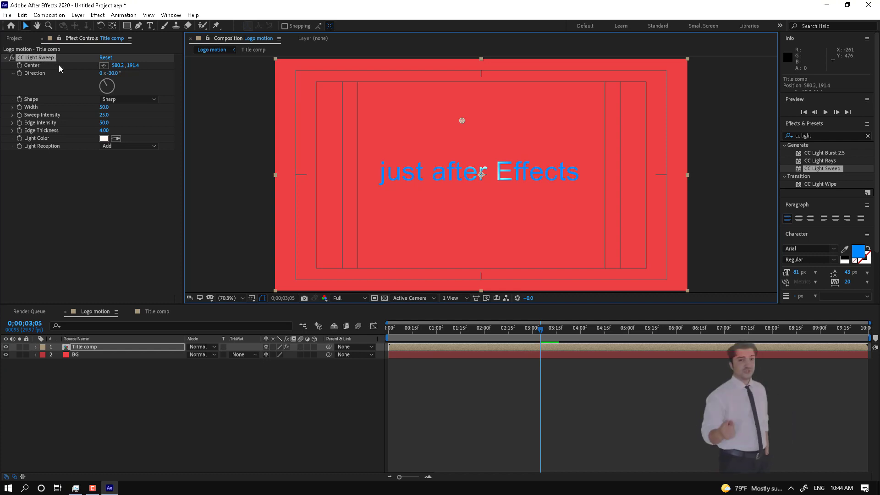
left_click_drag(116, 73, 118, 73)
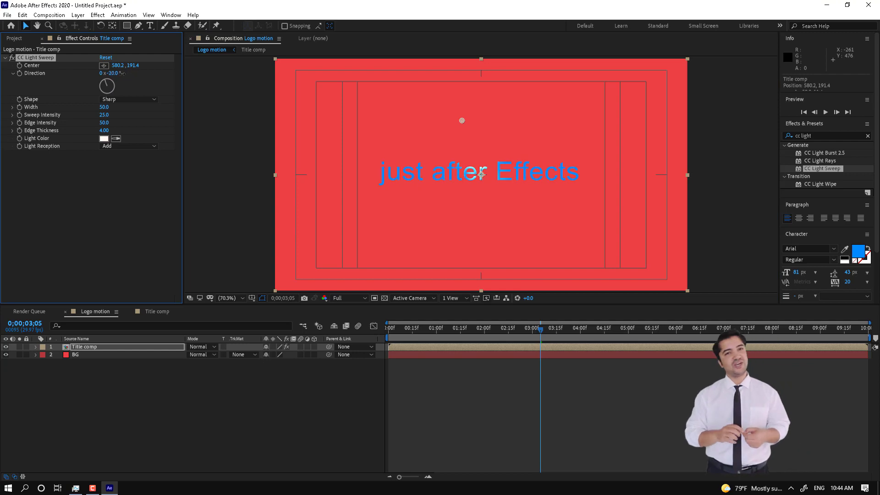
left_click_drag(115, 106, 81, 188)
left_click_drag(104, 122, 118, 132)
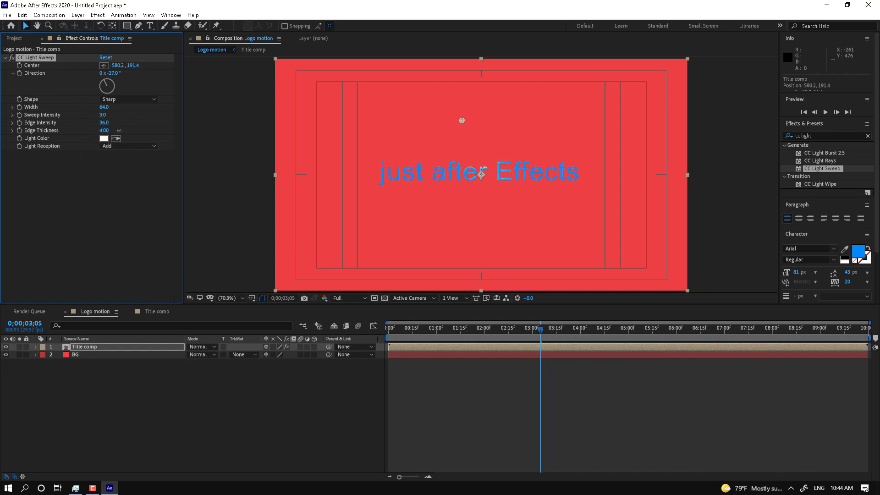
Step: Preview the light sweep crossing the titles, then browse the File menu
left_click_drag(402, 329, 714, 332)
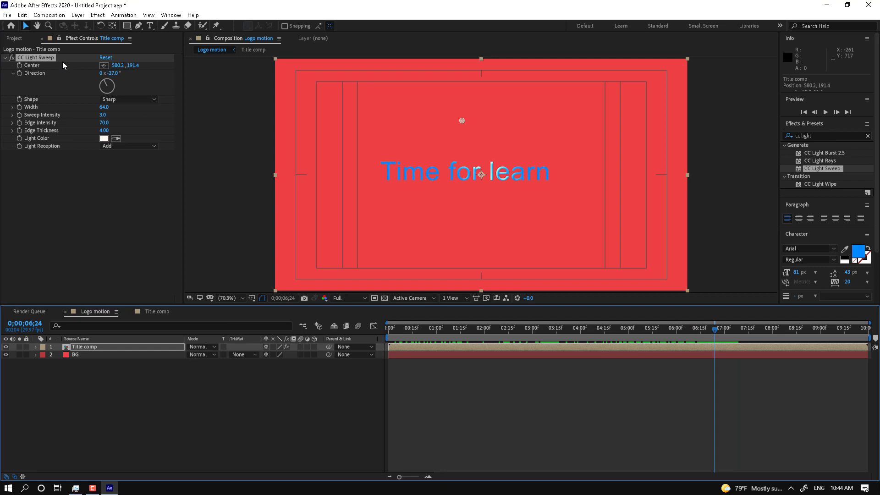
left_click(8, 15)
mouse_move(65, 105)
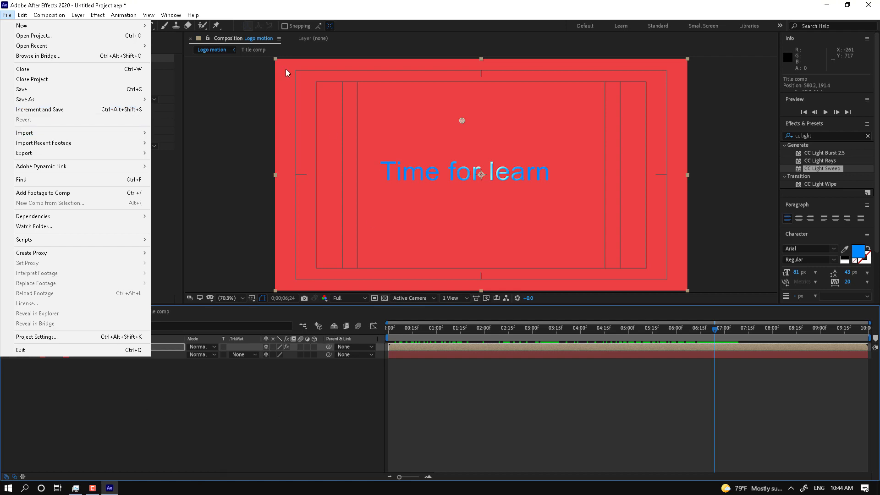
Step: End the work area at 7 seconds
left_click(642, 337)
left_click_drag(678, 332, 725, 331)
left_click_drag(869, 337, 725, 344)
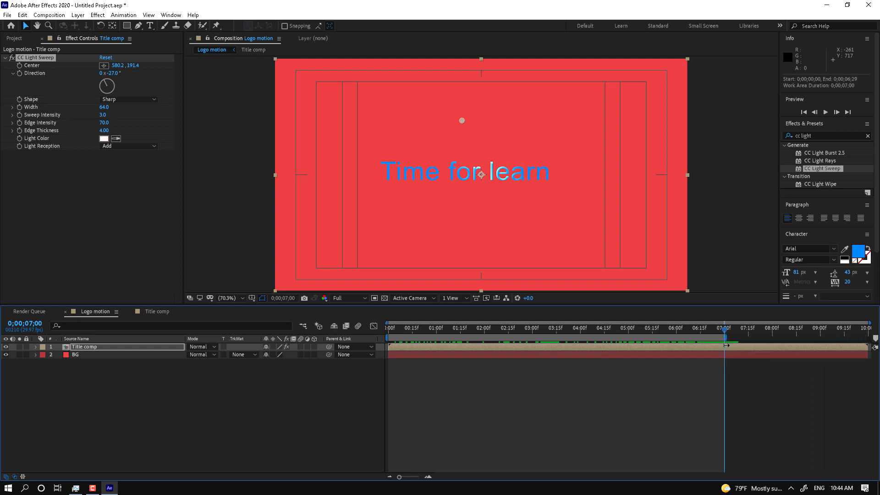
Step: Add Logo motion to the Render Queue with QuickTime as the output format
left_click(48, 15)
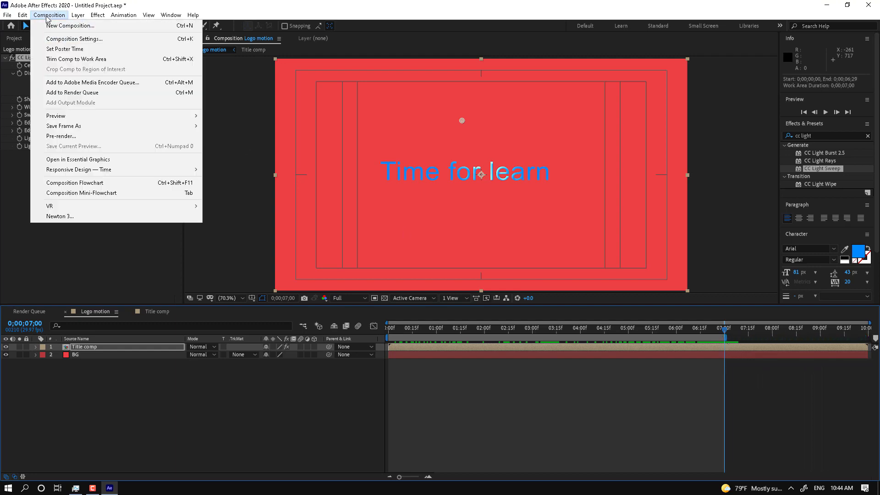
left_click(83, 93)
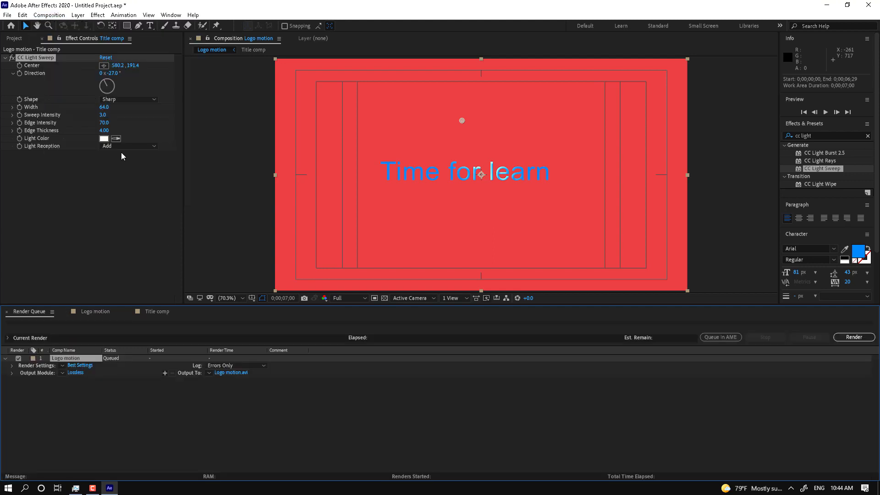
left_click(76, 373)
left_click(480, 160)
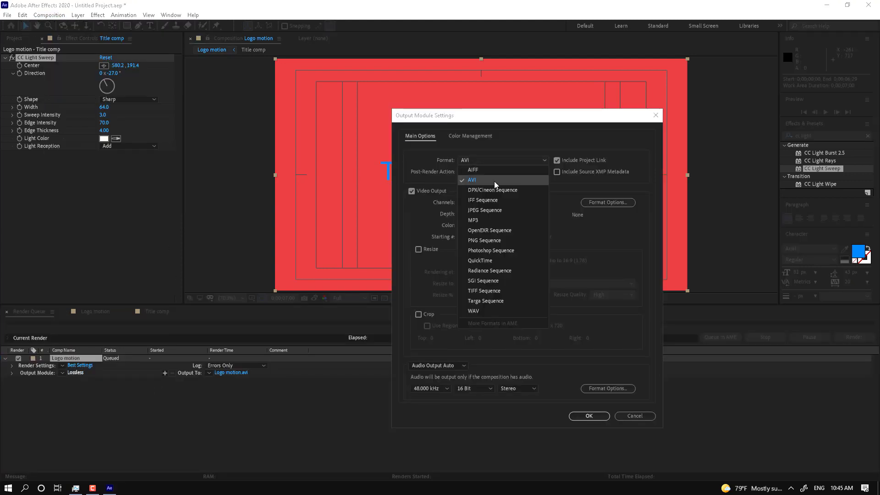
left_click(502, 259)
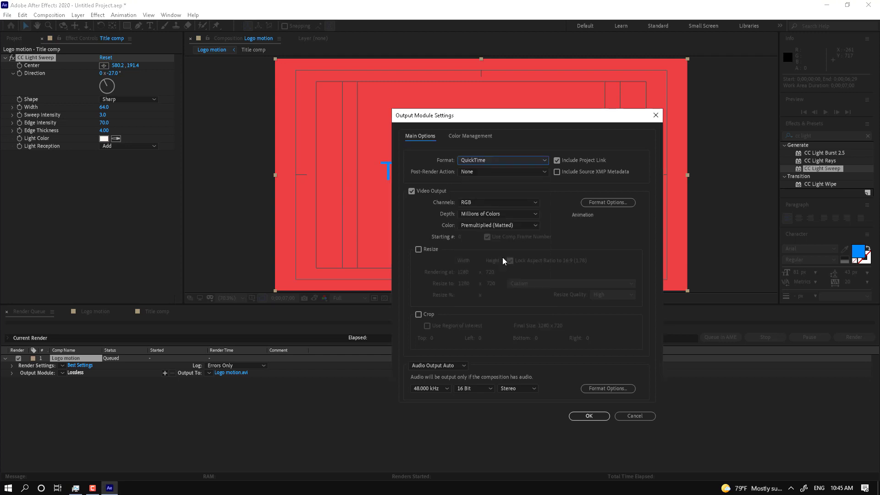
left_click(589, 416)
Step: Save the output as Logo motion.mov on the Desktop and start rendering
left_click(227, 372)
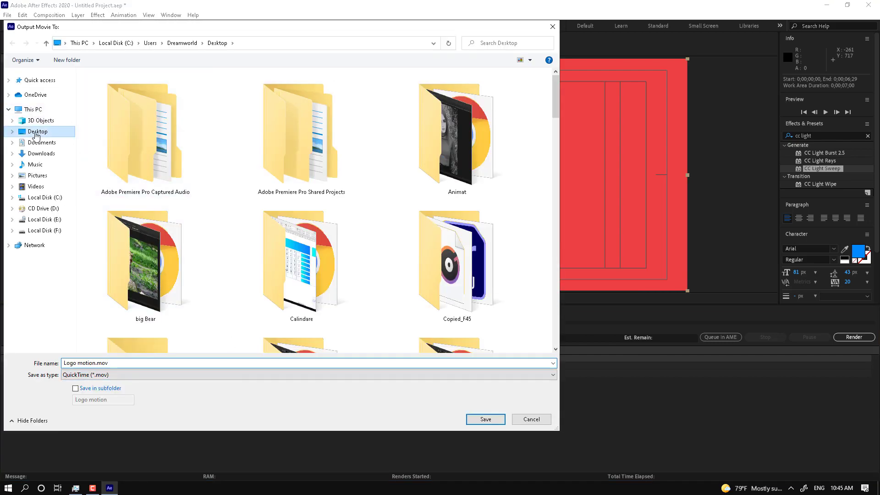
left_click(36, 133)
left_click(494, 420)
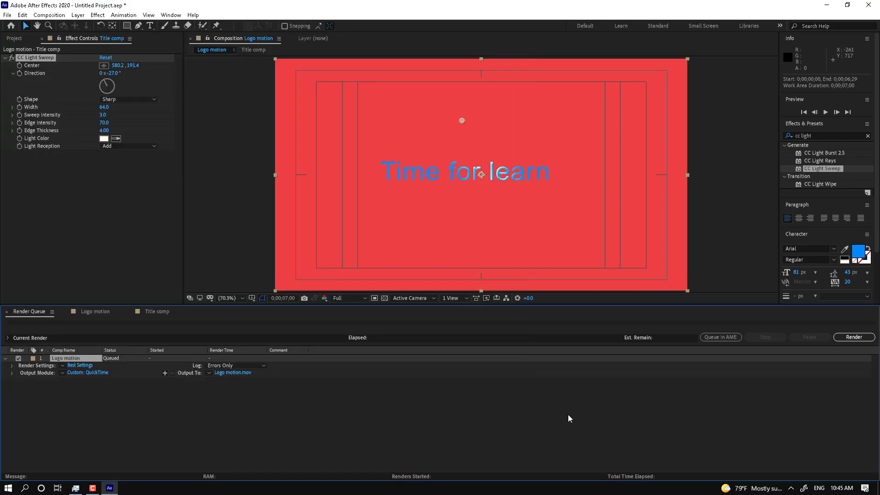
left_click(853, 337)
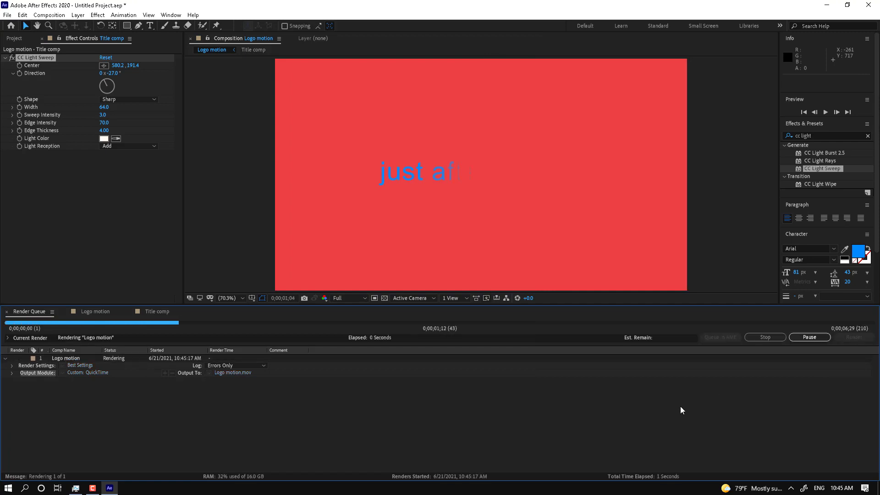